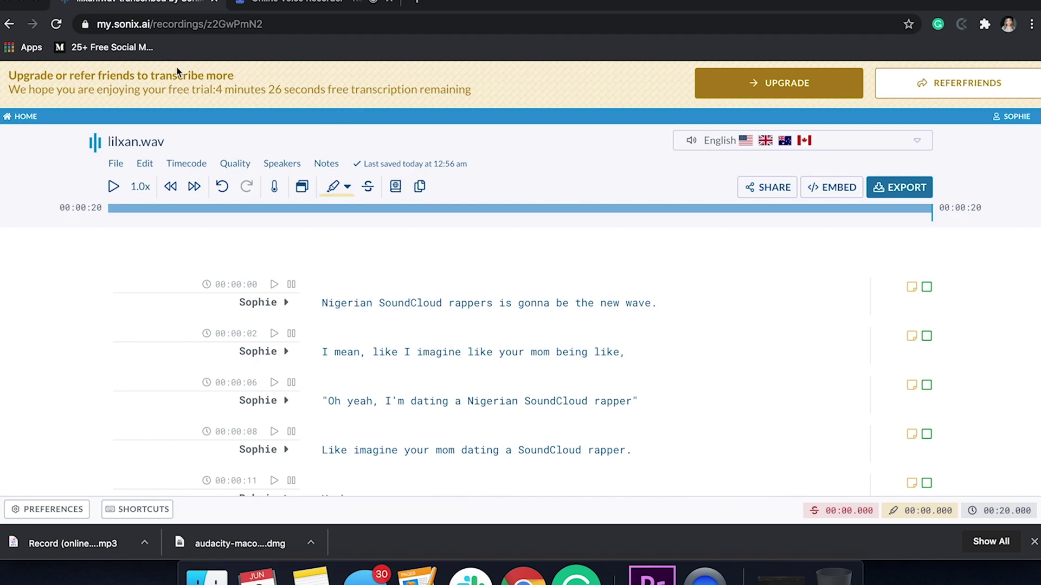
# - Try joining the 'I mean' line onto the first paragraph, then undo the merge
pyautogui.scroll(-5, 483, 355)
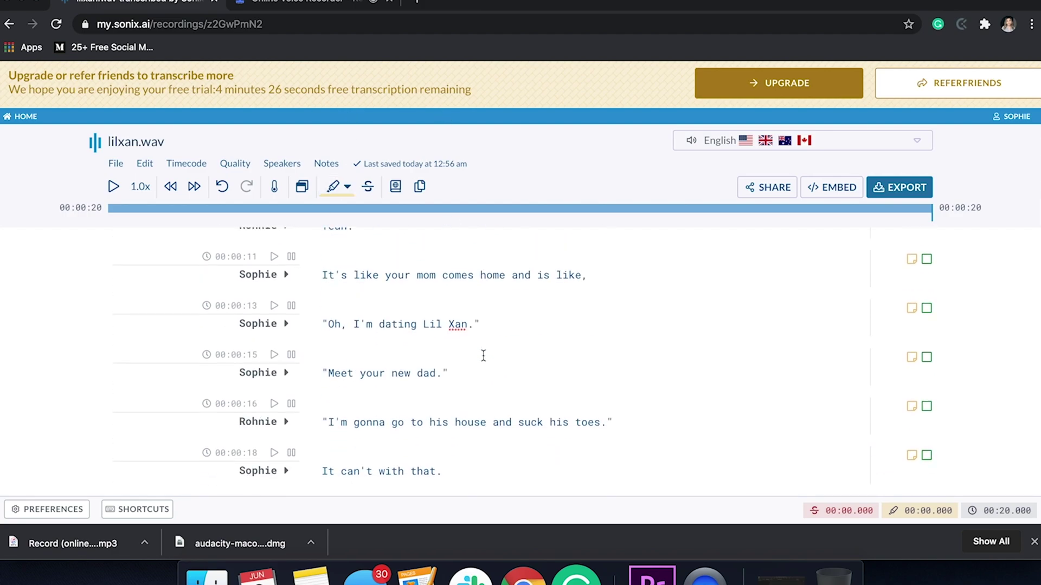
pyautogui.scroll(-4, 483, 356)
pyautogui.scroll(9, 483, 359)
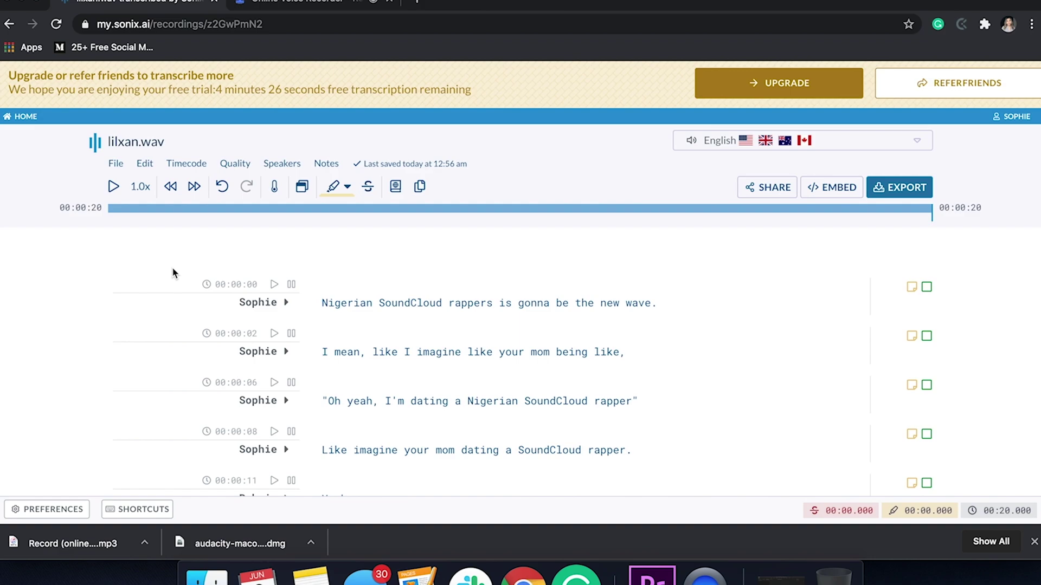
pyautogui.click(322, 353)
pyautogui.press('BackSpace')
pyautogui.write('.')
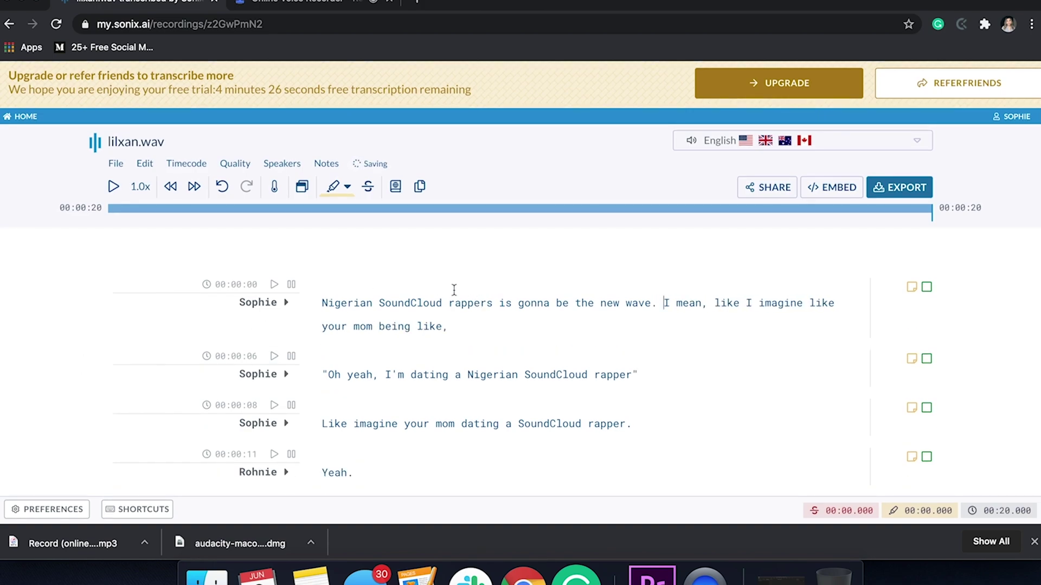
pyautogui.scroll(-3, 406, 480)
pyautogui.scroll(3, 627, 430)
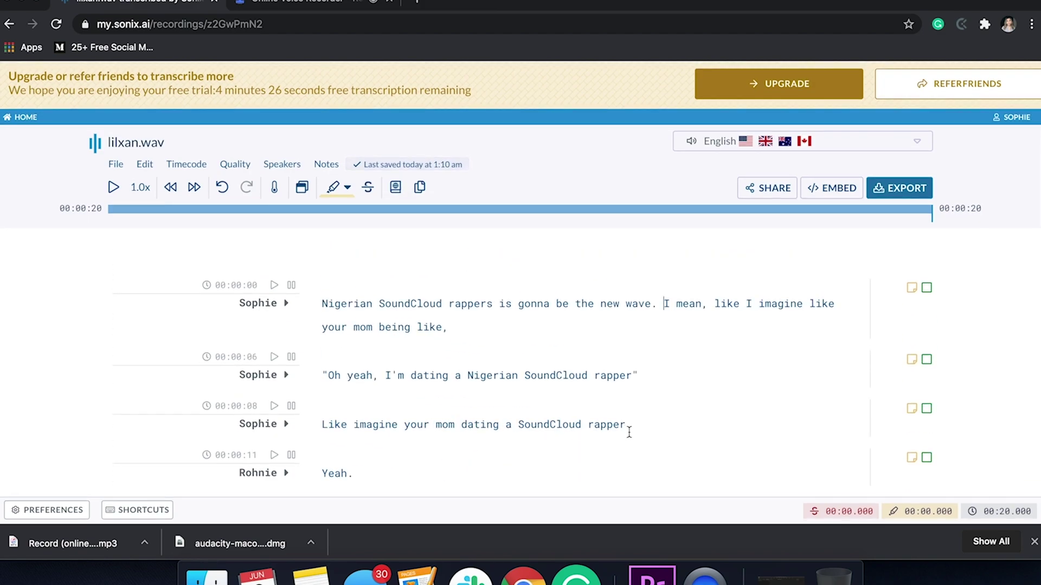
pyautogui.press('super+z')
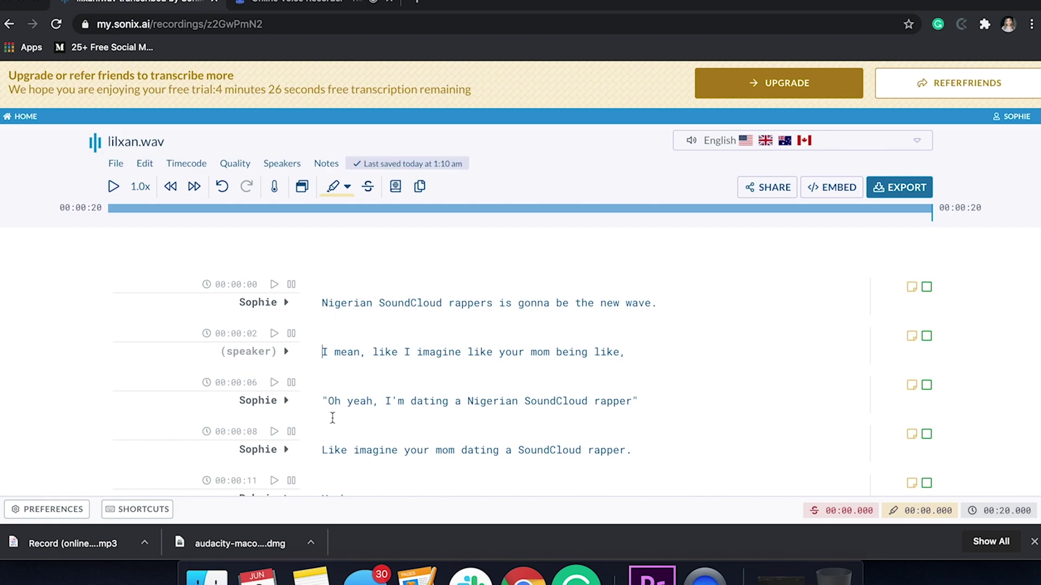
# - Restore the original speaker on the second transcript paragraph
pyautogui.scroll(-2, 334, 423)
pyautogui.click(323, 317)
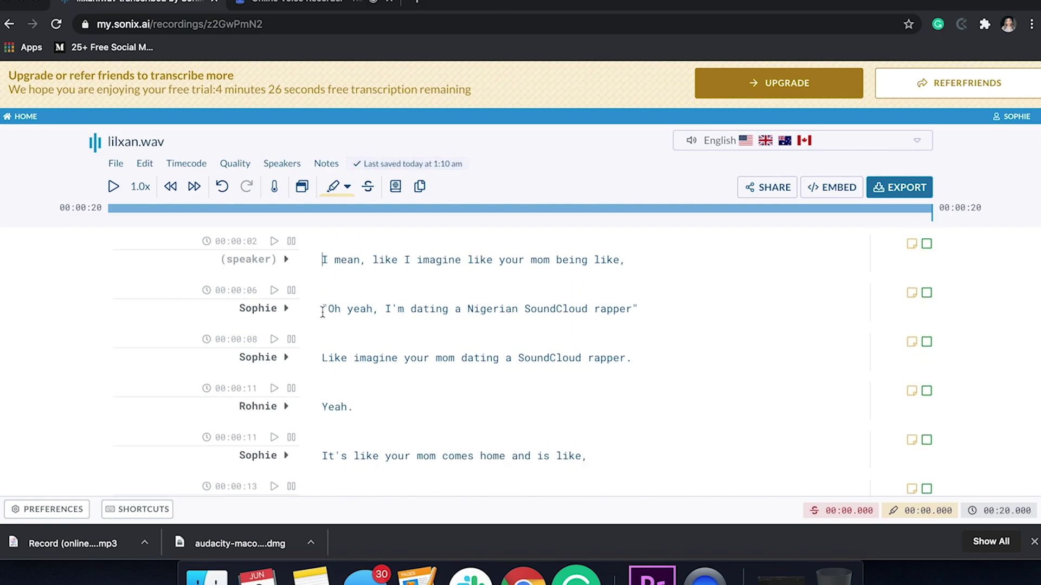
pyautogui.scroll(2, 328, 331)
pyautogui.click(255, 351)
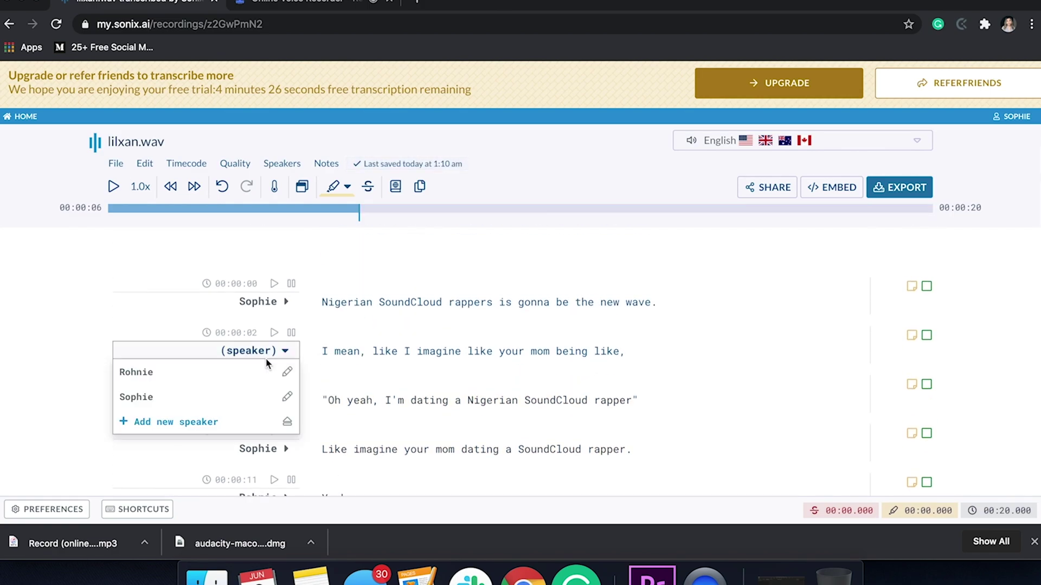
pyautogui.click(209, 395)
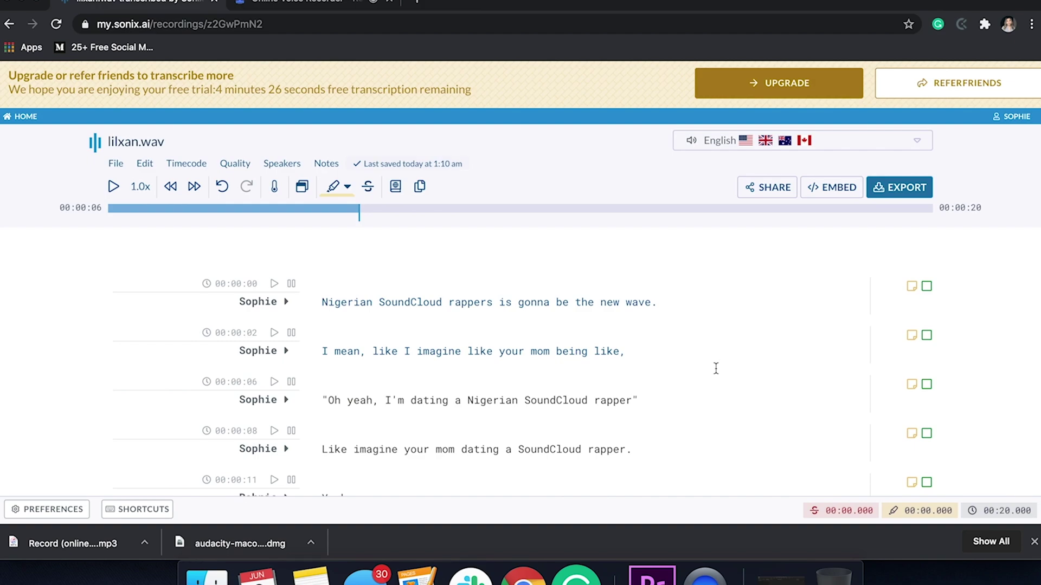
# - Choose SubRip (*.srt) as the Sonix transcript export format
pyautogui.scroll(-1, 910, 221)
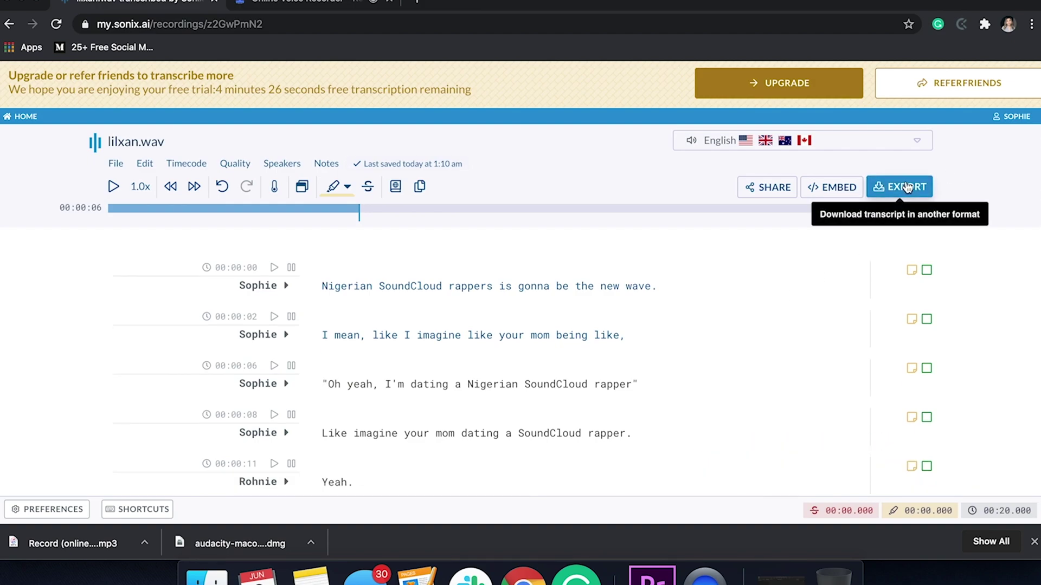
pyautogui.click(900, 187)
pyautogui.click(403, 218)
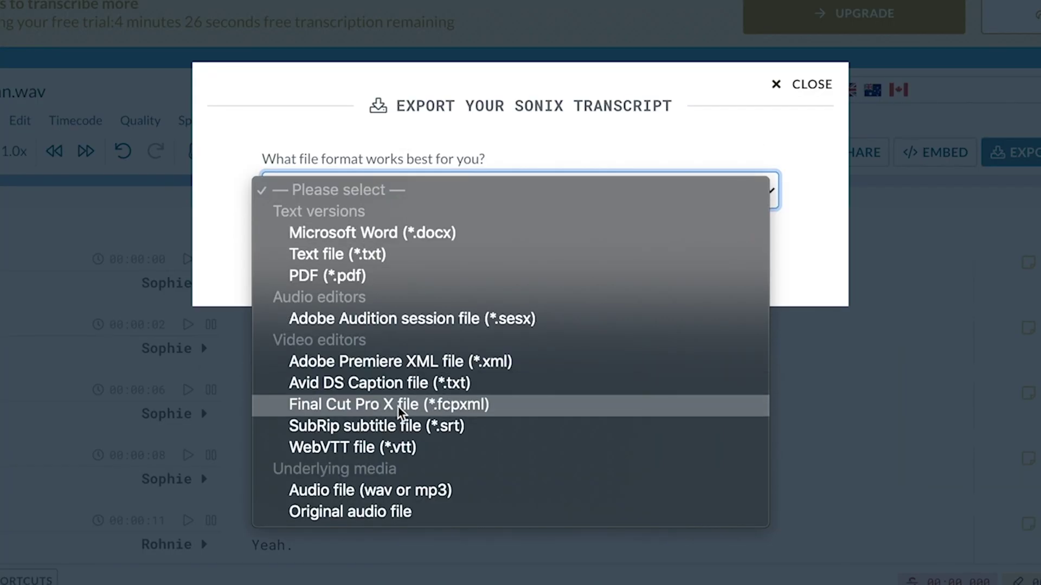
pyautogui.click(398, 435)
# - Split captions over 2 lines, limit each to 6 seconds, and download the SRT
pyautogui.scroll(-2, 424, 433)
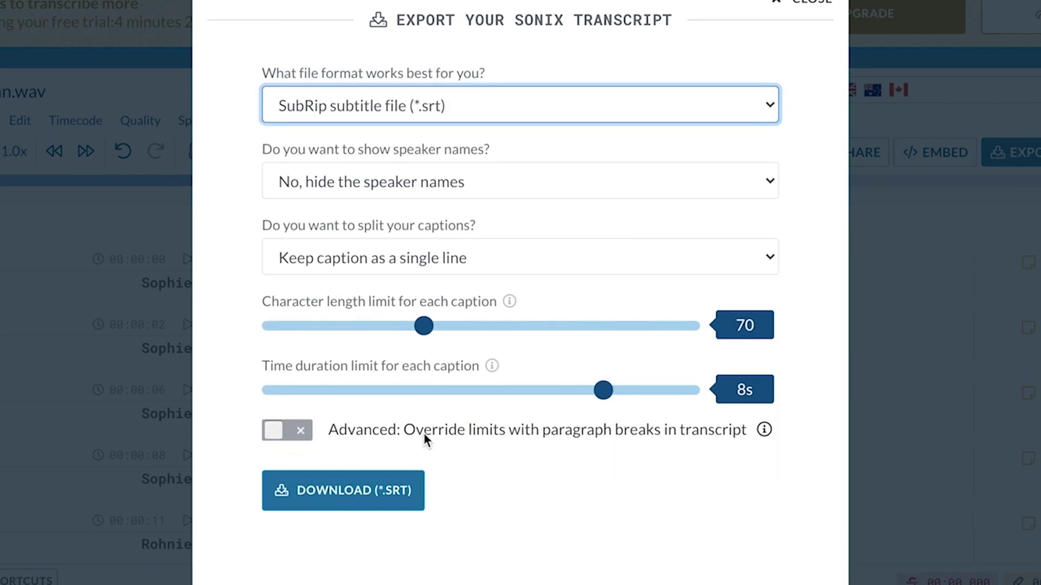
pyautogui.click(543, 252)
pyautogui.click(467, 280)
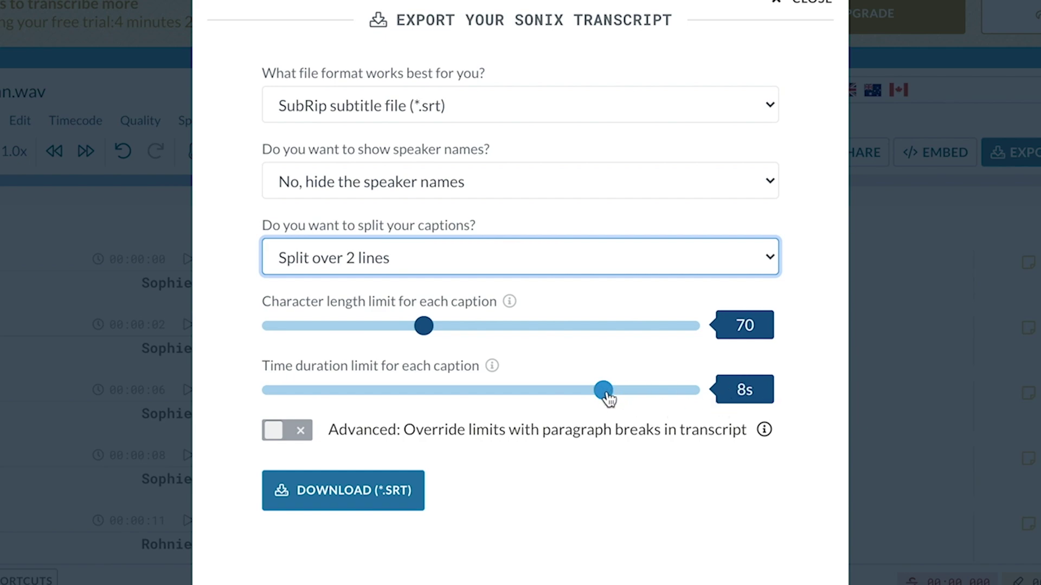
pyautogui.moveTo(606, 396); pyautogui.dragTo(515, 391)
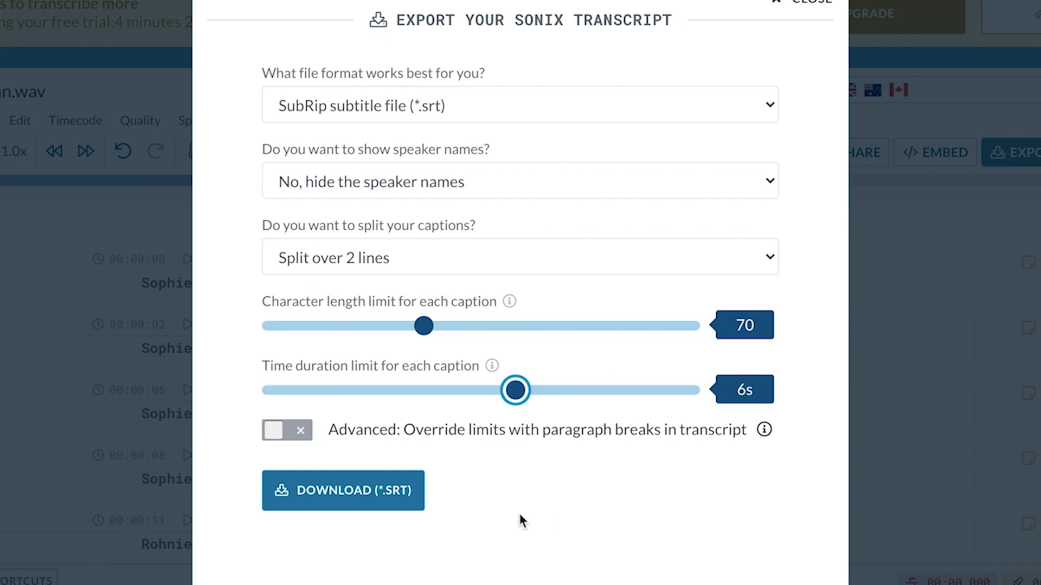
pyautogui.click(354, 489)
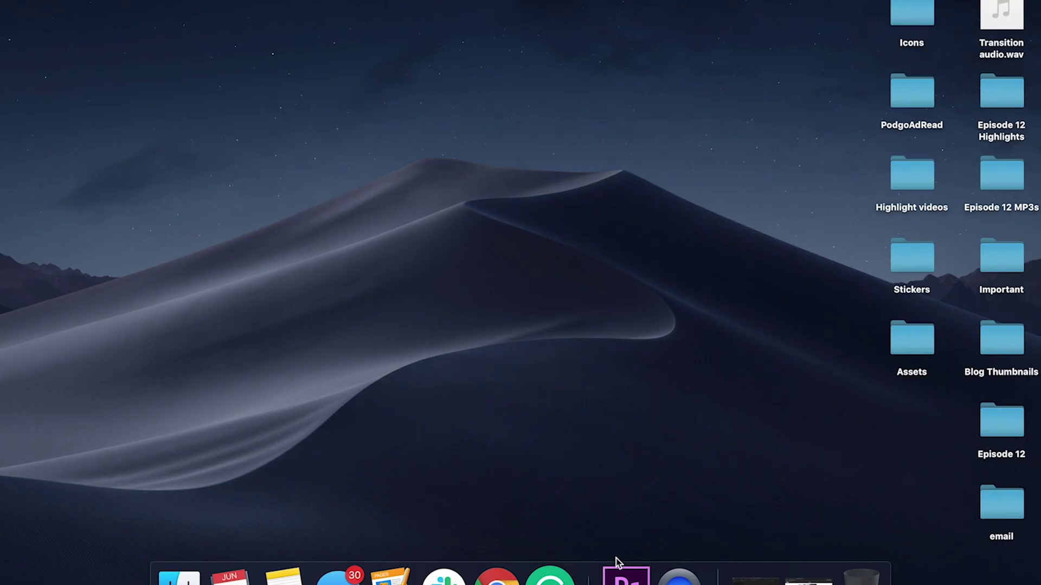
# - Build a lilxan sequence from lilxan.wav in Episode 12 Highlights, then show Finder's Downloads folder
pyautogui.click(619, 580)
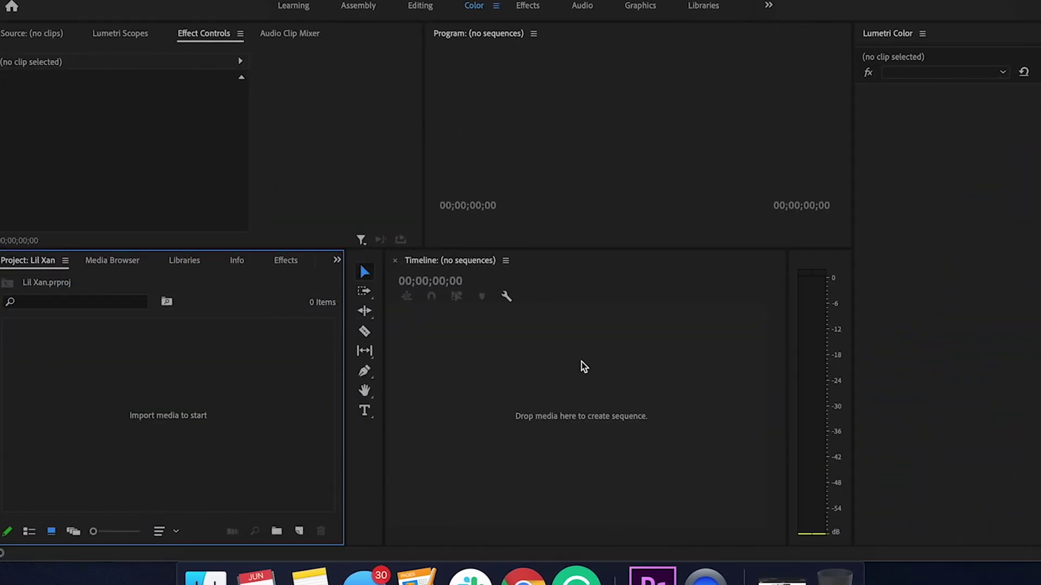
pyautogui.press('super+Tab')
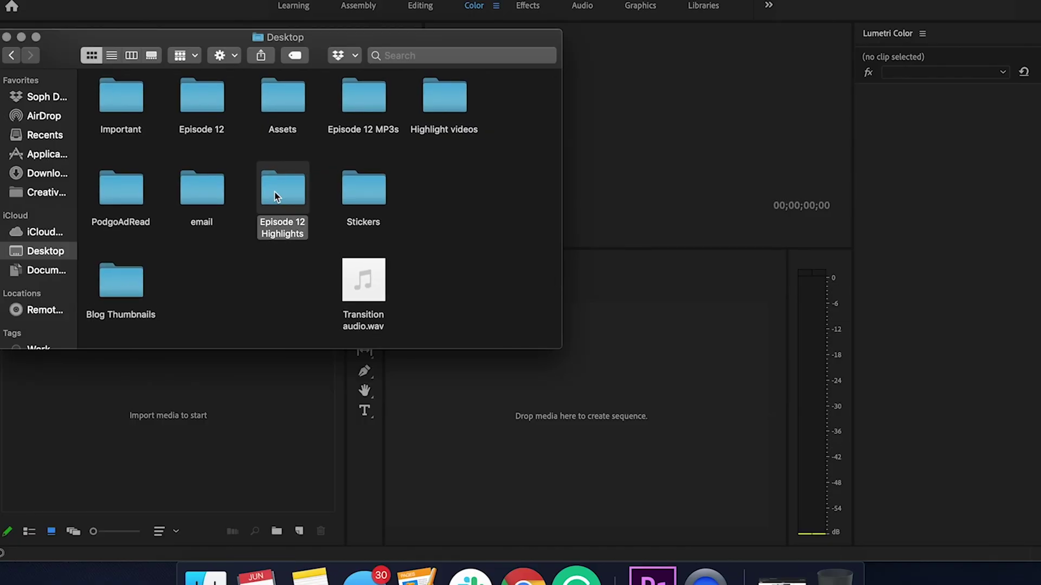
pyautogui.doubleClick(278, 195)
pyautogui.moveTo(358, 120)
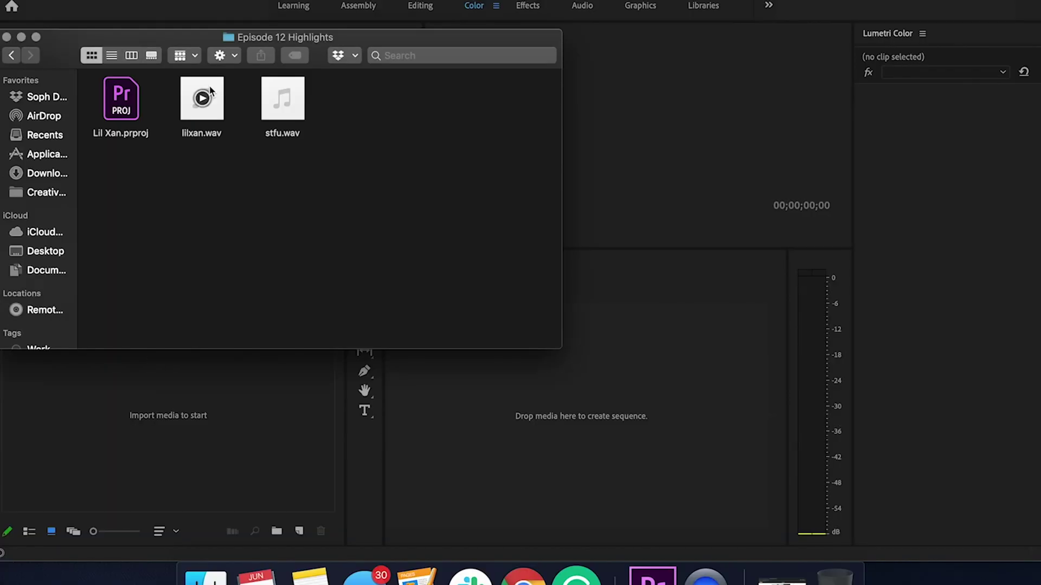
pyautogui.moveTo(210, 91); pyautogui.dragTo(534, 428)
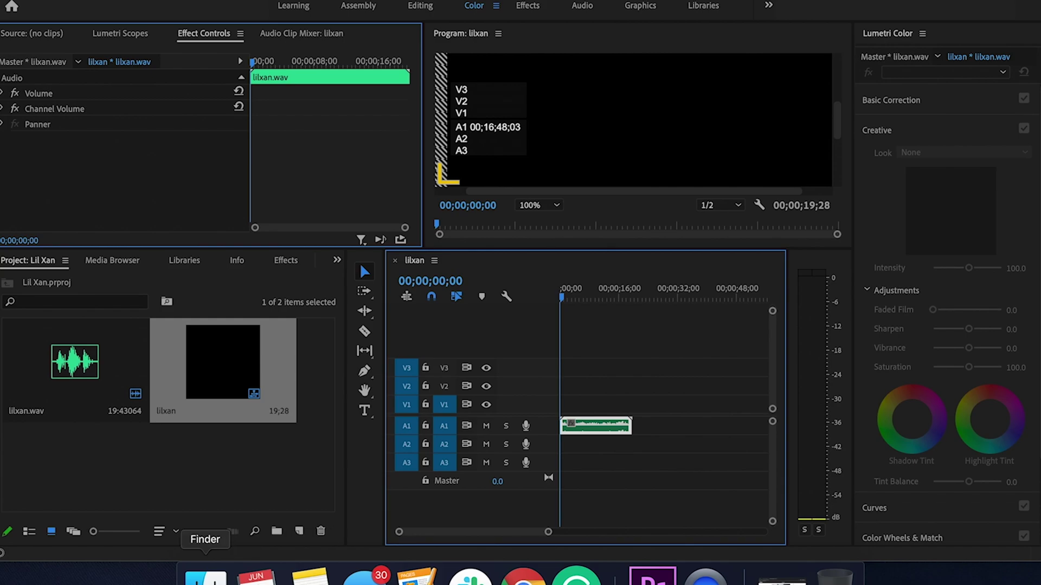
pyautogui.click(205, 576)
pyautogui.click(46, 173)
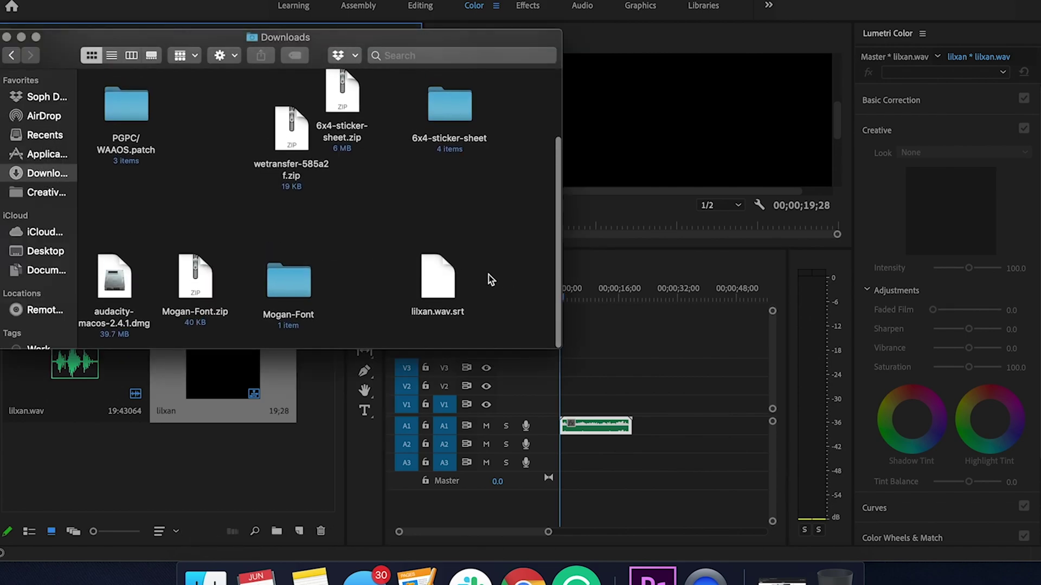
# - Place lilxan.wav.srt on V3 and preview the 'Oh yeah, I'm dating' caption at 00;00;07;09
pyautogui.moveTo(447, 274); pyautogui.dragTo(589, 400)
pyautogui.click(588, 400)
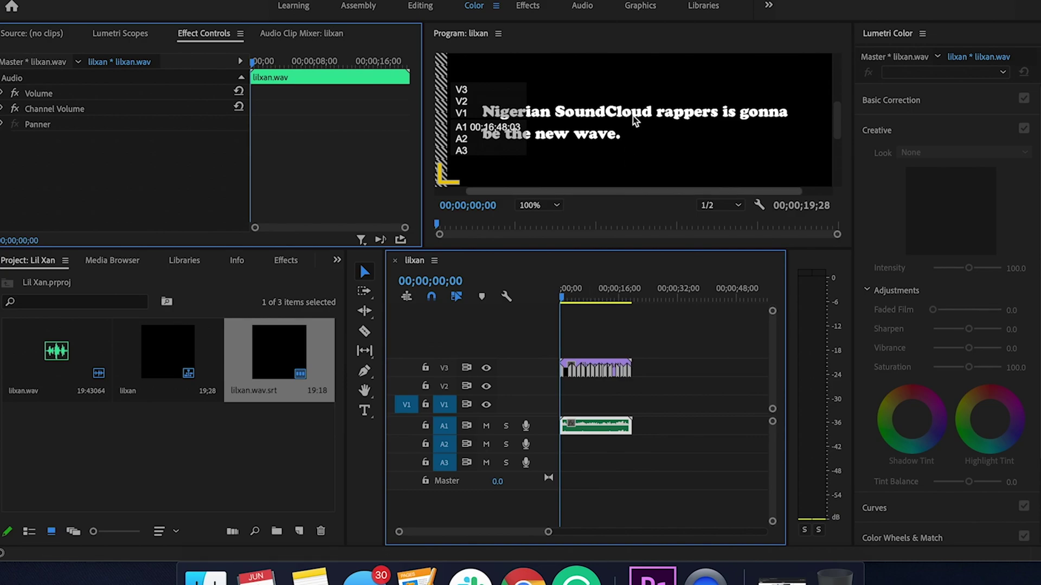
pyautogui.scroll(-3, 635, 121)
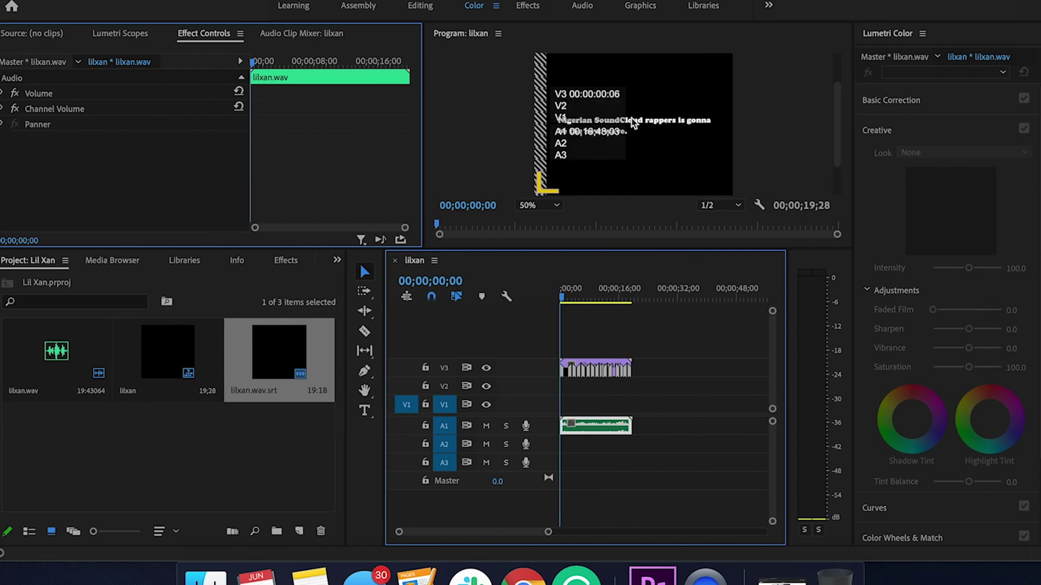
pyautogui.press('End')
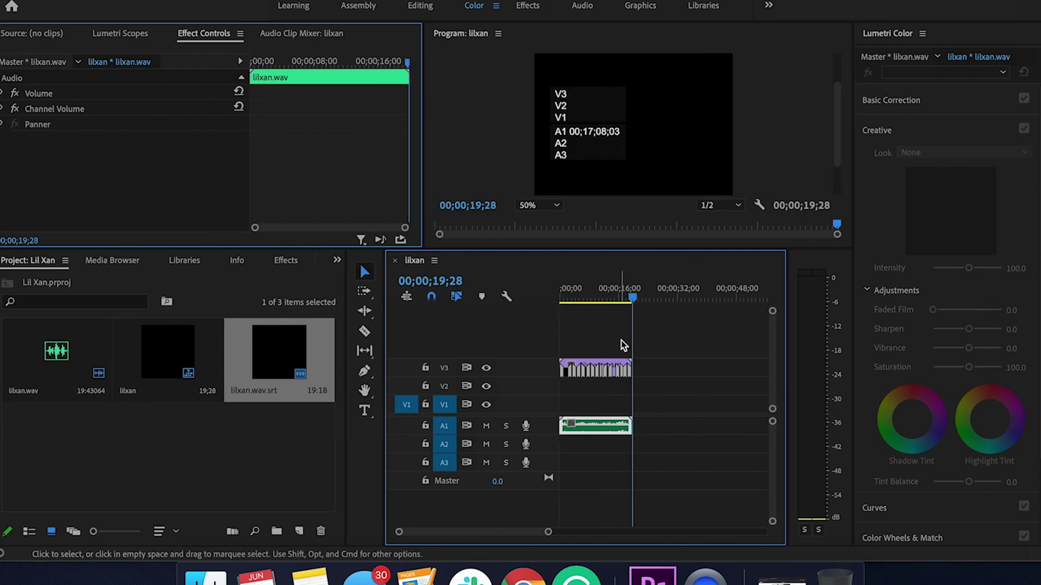
pyautogui.scroll(5, 621, 389)
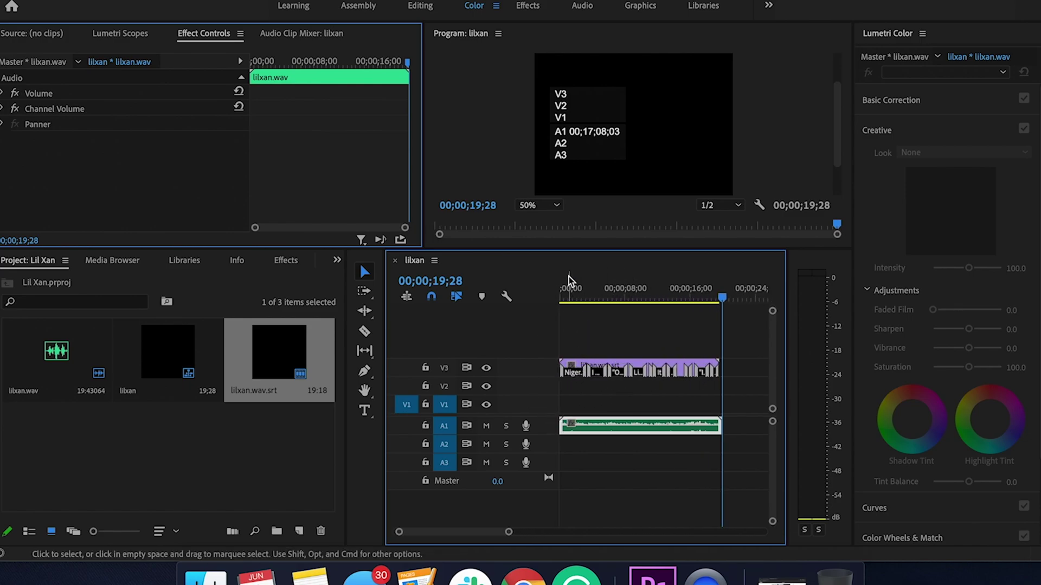
pyautogui.moveTo(569, 282); pyautogui.dragTo(623, 306)
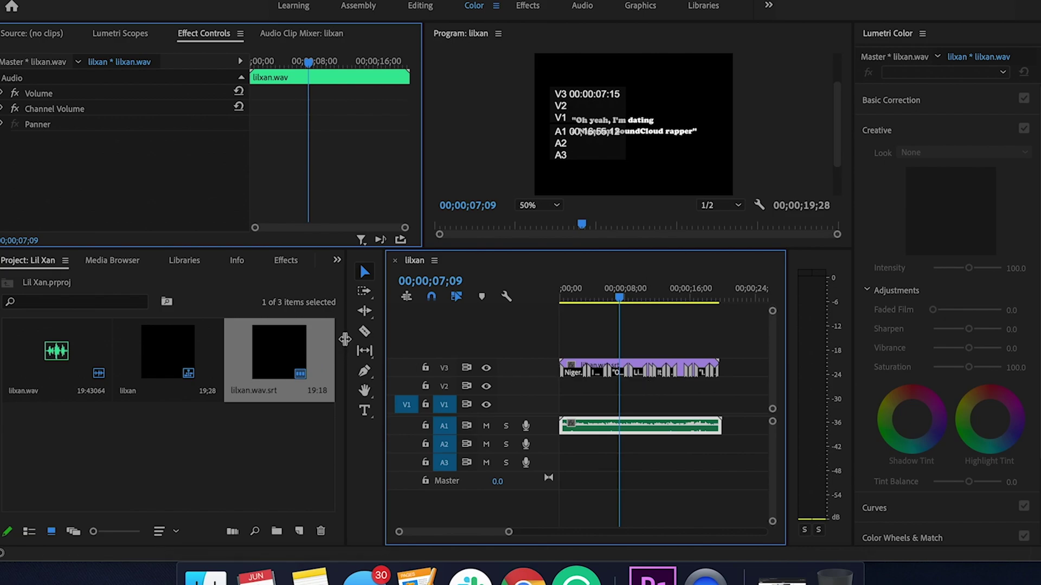
# - Load the V3 caption track in the Captions editor, select all captions, and center-align them
pyautogui.scroll(-6, 274, 270)
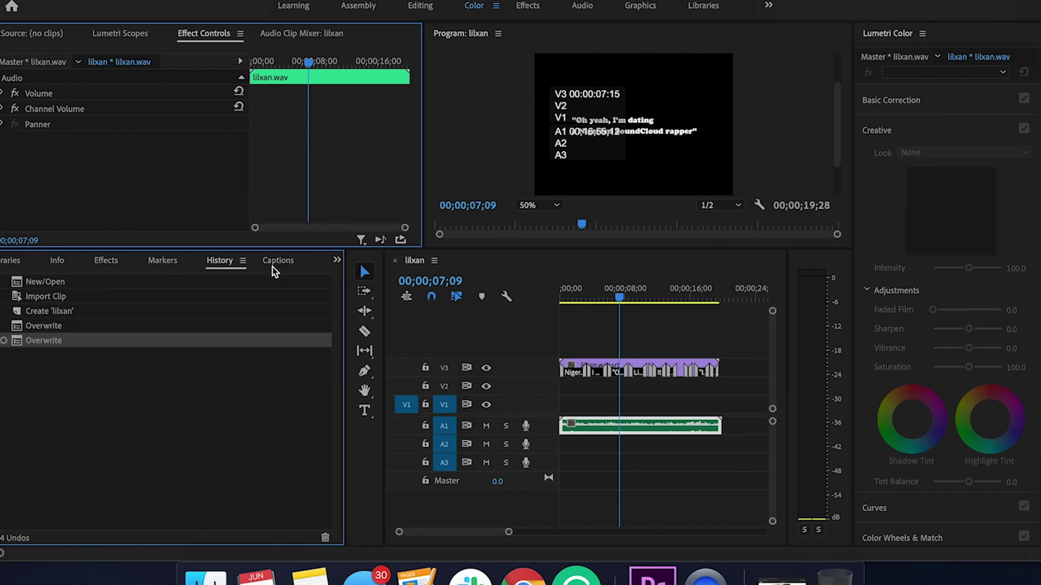
pyautogui.click(277, 262)
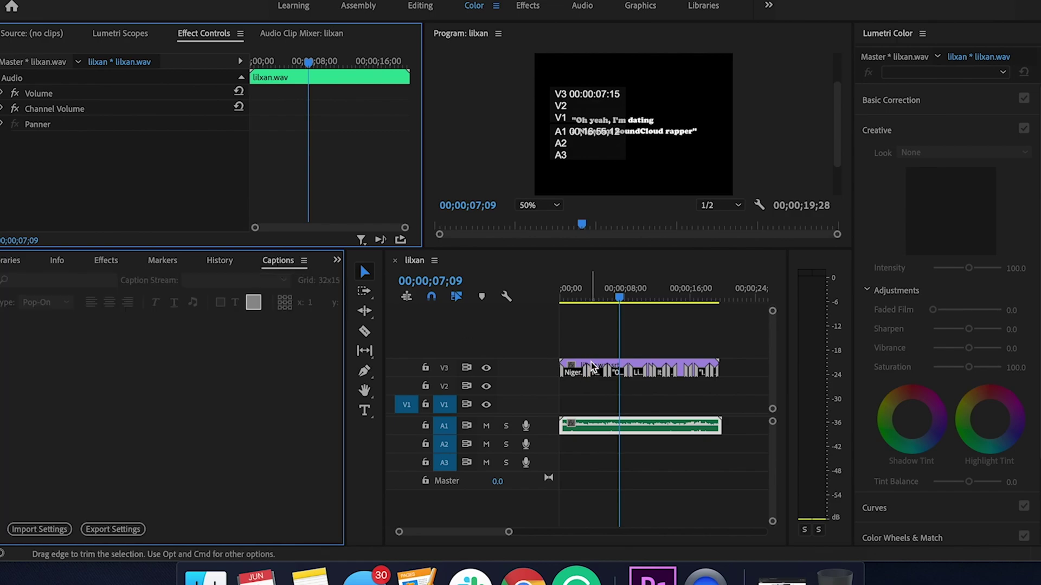
pyautogui.click(610, 367)
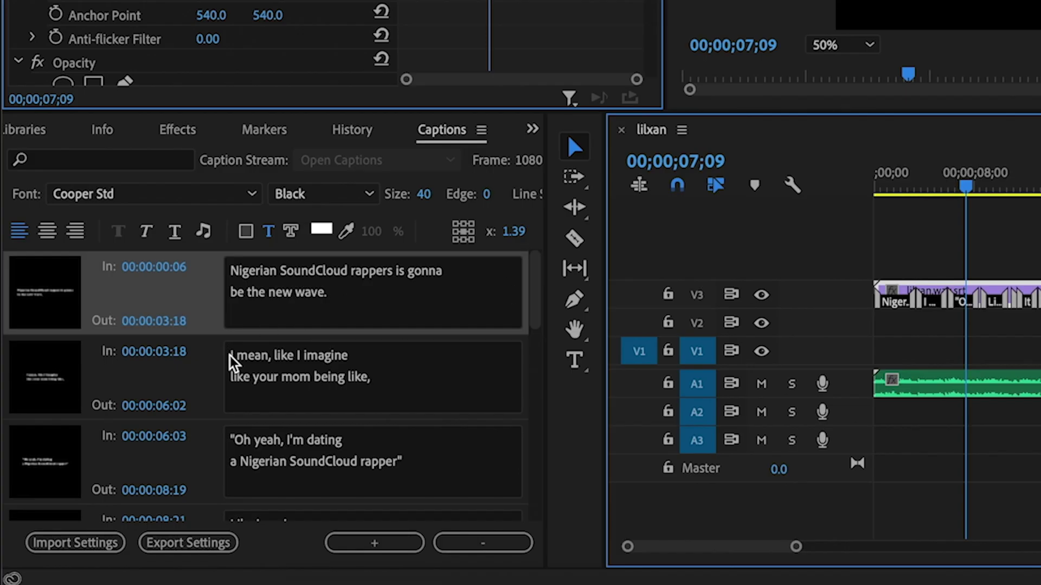
pyautogui.scroll(-5, 142, 411)
pyautogui.scroll(5, 233, 362)
pyautogui.scroll(-10, 167, 390)
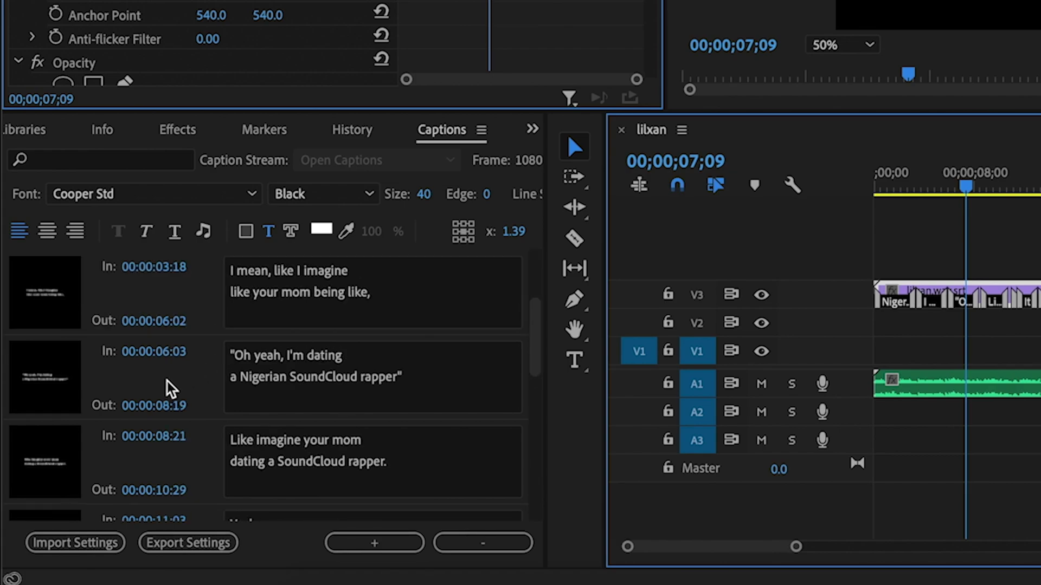
pyautogui.click(196, 472)
pyautogui.hotkey('ctrl', 'a')
pyautogui.scroll(-5, 197, 472)
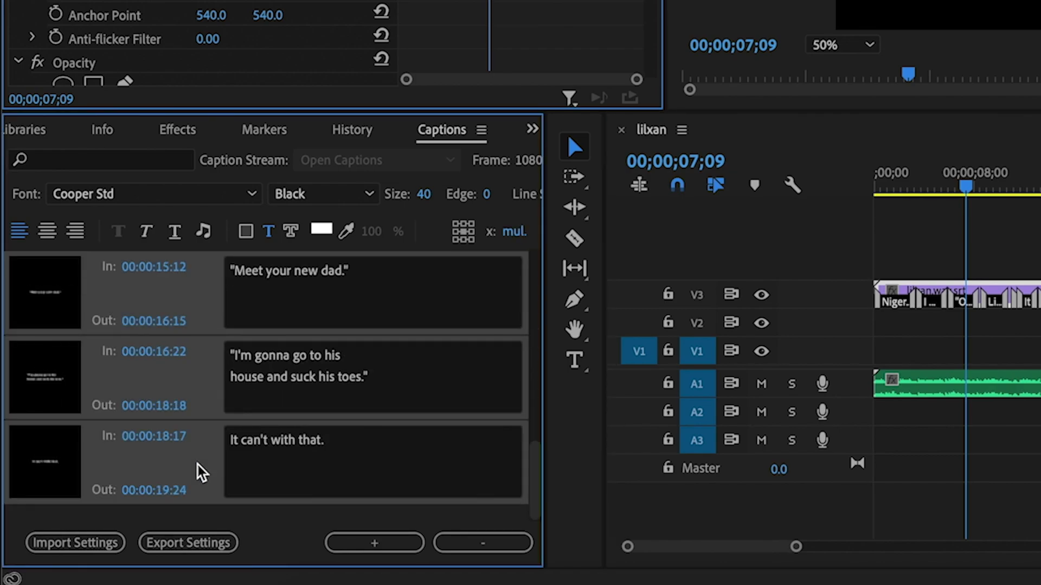
pyautogui.scroll(5, 197, 472)
pyautogui.click(45, 235)
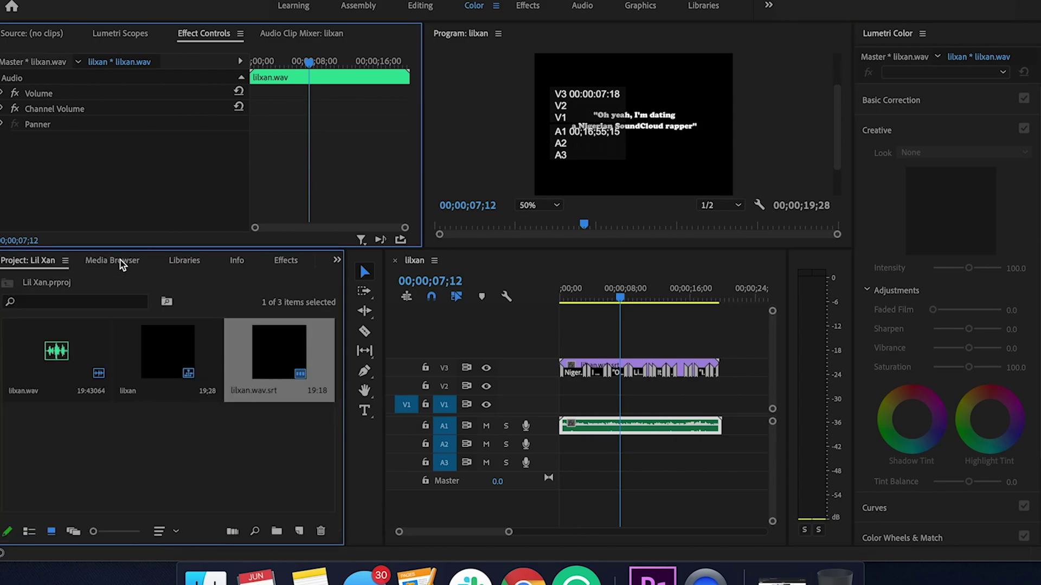
# - Add Artwork 475 from Libraries at the start of V1 and extend it to 00;00;18;12
pyautogui.click(184, 261)
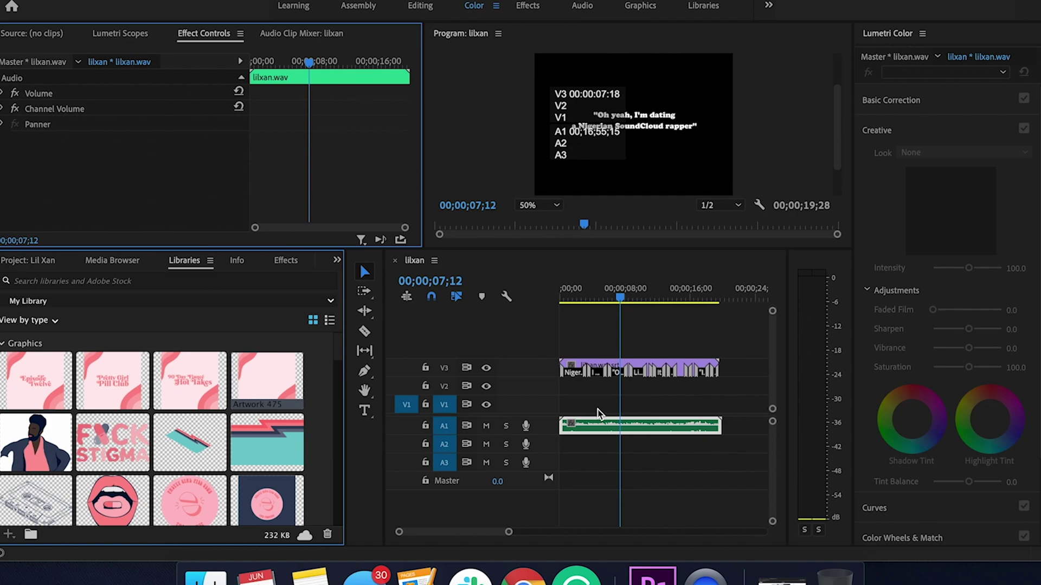
pyautogui.moveTo(597, 413); pyautogui.dragTo(571, 405)
pyautogui.moveTo(620, 298); pyautogui.dragTo(569, 297)
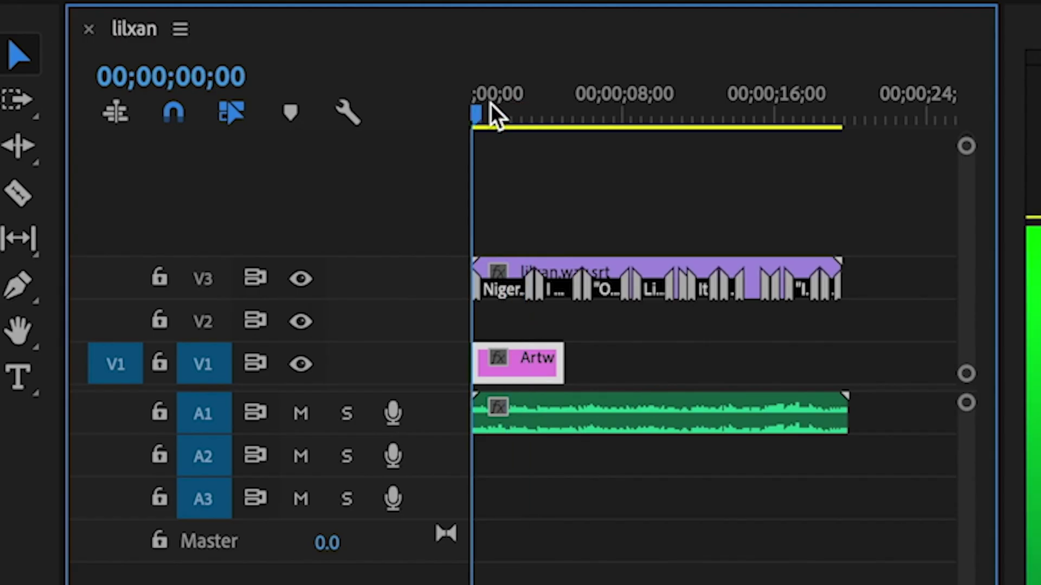
pyautogui.moveTo(490, 106); pyautogui.dragTo(489, 111)
pyautogui.moveTo(560, 365); pyautogui.dragTo(840, 365)
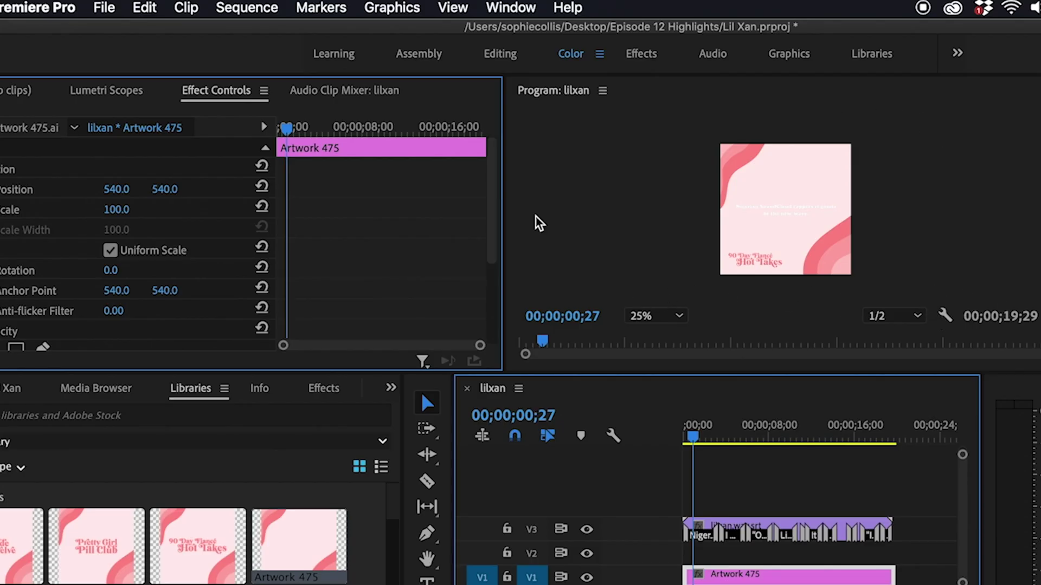
# - Confirm the lilxan sequence settings of 1080 × 1080 frame size with square pixels
pyautogui.click(269, 8)
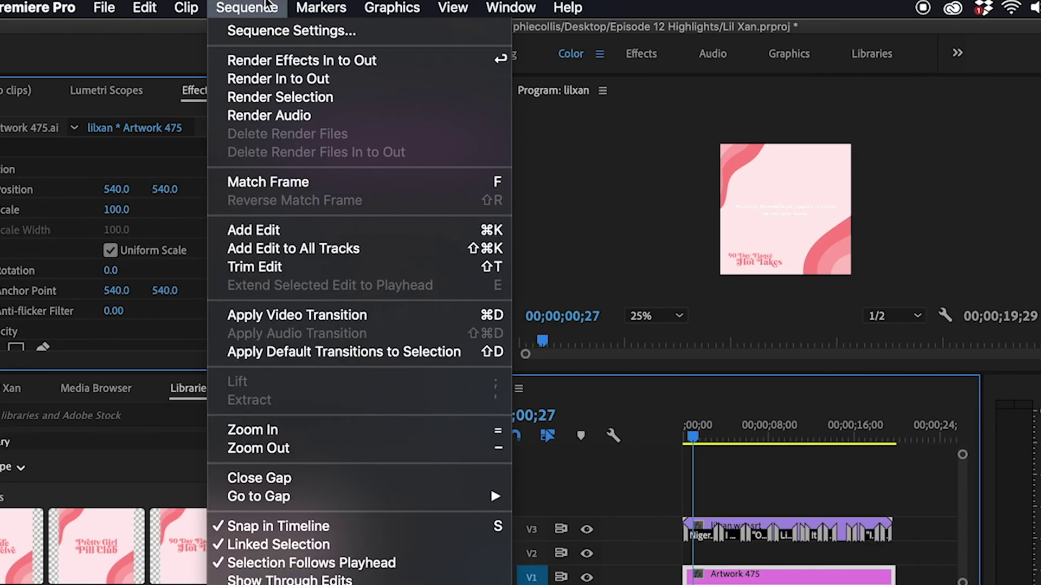
pyautogui.click(268, 31)
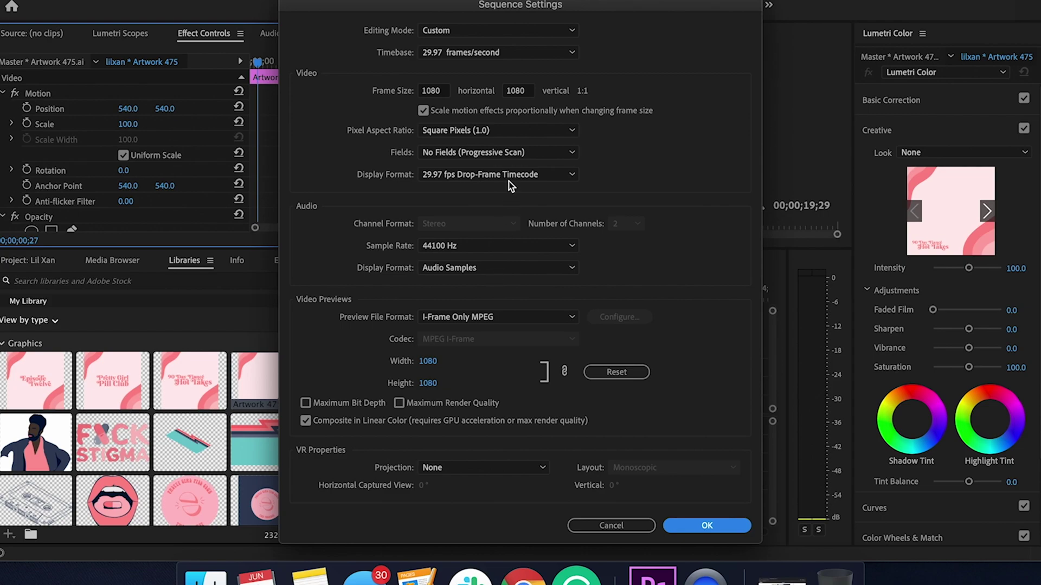
pyautogui.click(701, 530)
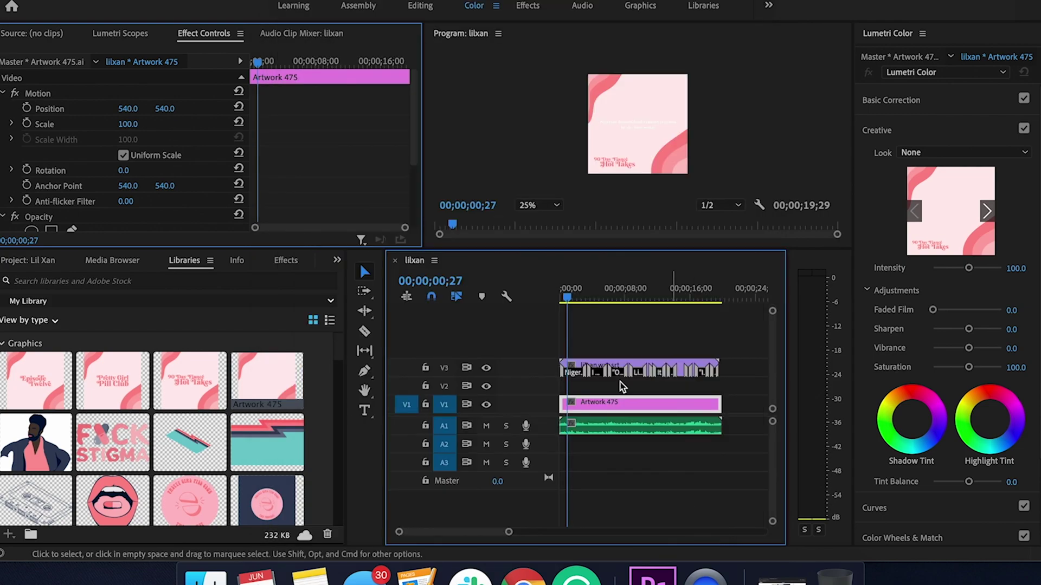
# - Select every caption in the Captions editor and set the text colour to pink FF8484
pyautogui.press('\\')
pyautogui.press('-')
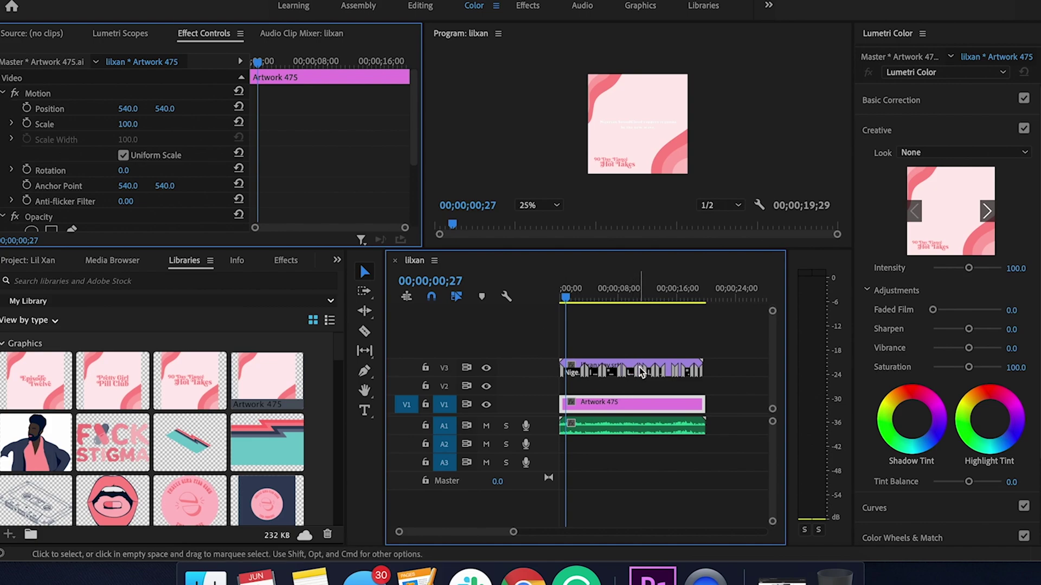
pyautogui.doubleClick(633, 369)
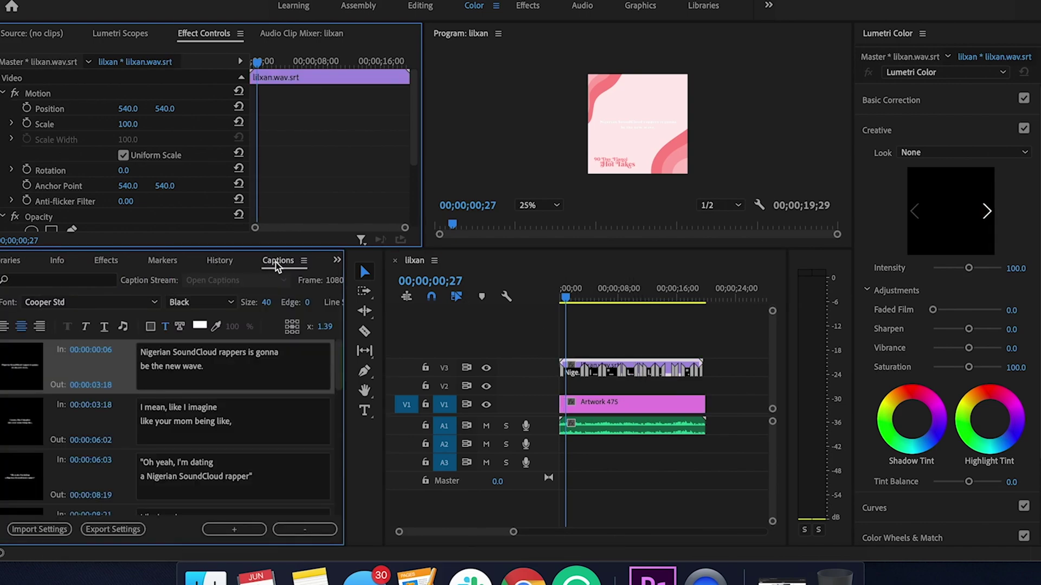
pyautogui.hotkey('ctrl', 'a')
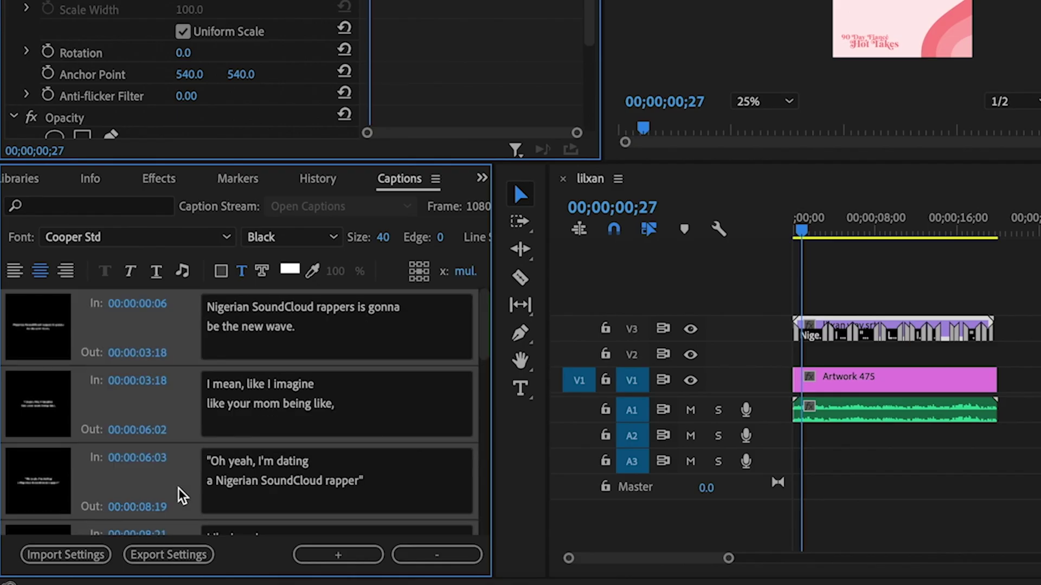
pyautogui.click(290, 270)
pyautogui.moveTo(588, 306)
pyautogui.mouseDown()
pyautogui.moveTo(560, 311)
pyautogui.moveTo(593, 356)
pyautogui.moveTo(615, 358)
pyautogui.mouseUp()
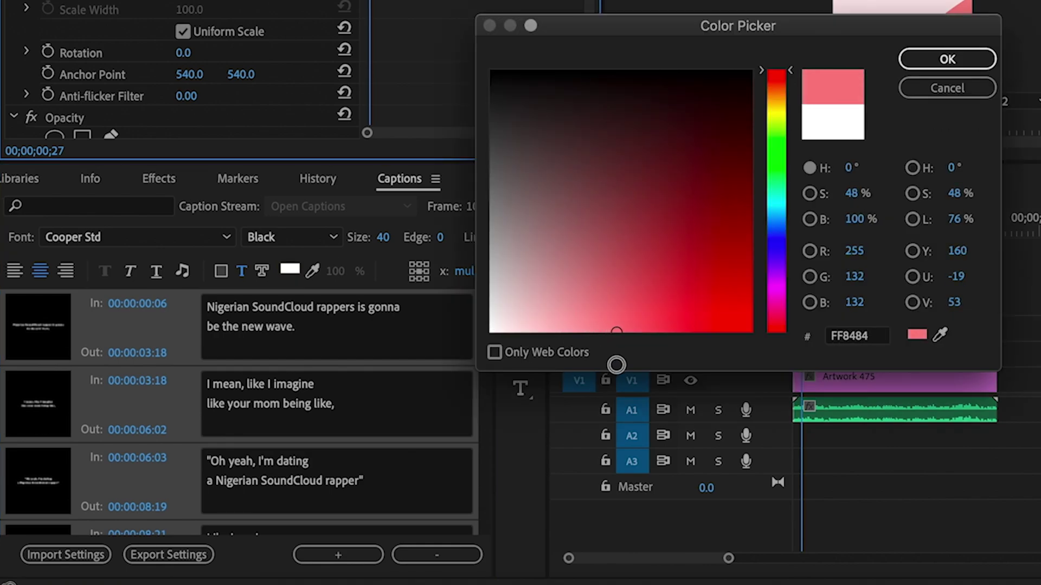
pyautogui.click(947, 60)
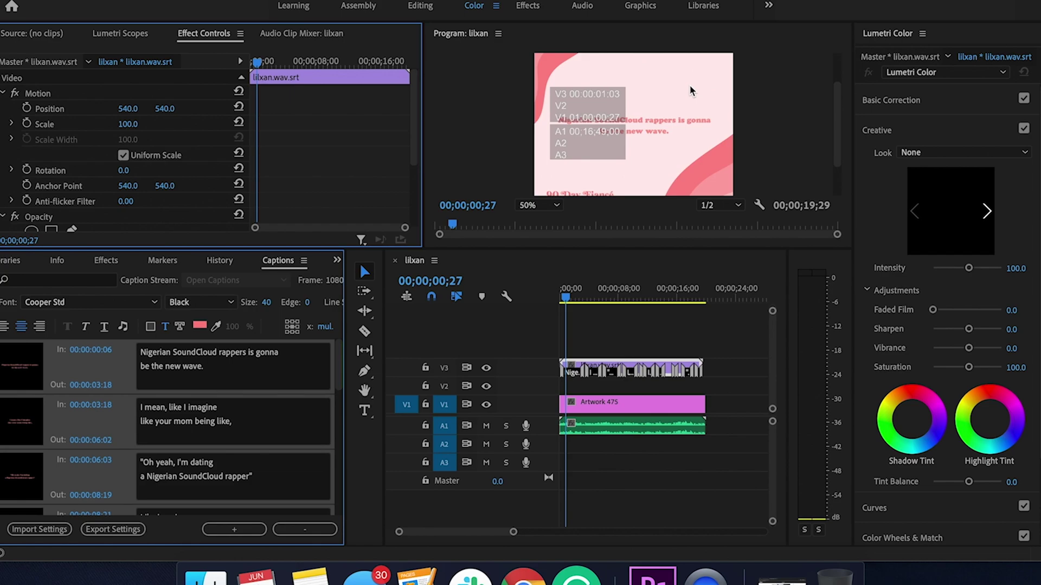
# - Play the sequence to preview the pink captions and enlarge the lower panels
pyautogui.moveTo(838, 130)
pyautogui.mouseDown()
pyautogui.moveTo(843, 181)
pyautogui.moveTo(838, 142)
pyautogui.mouseUp()
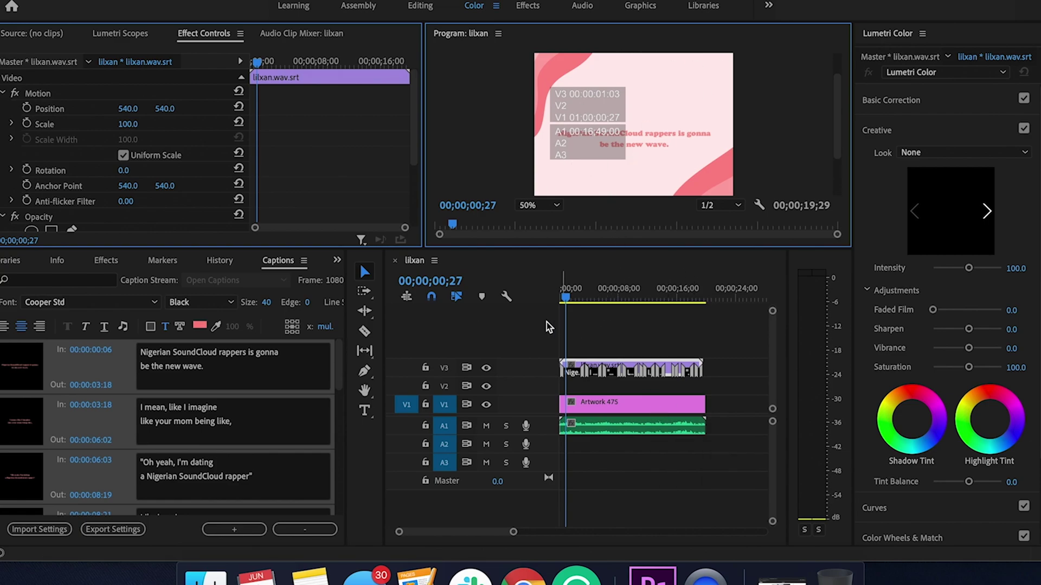
pyautogui.press('space')
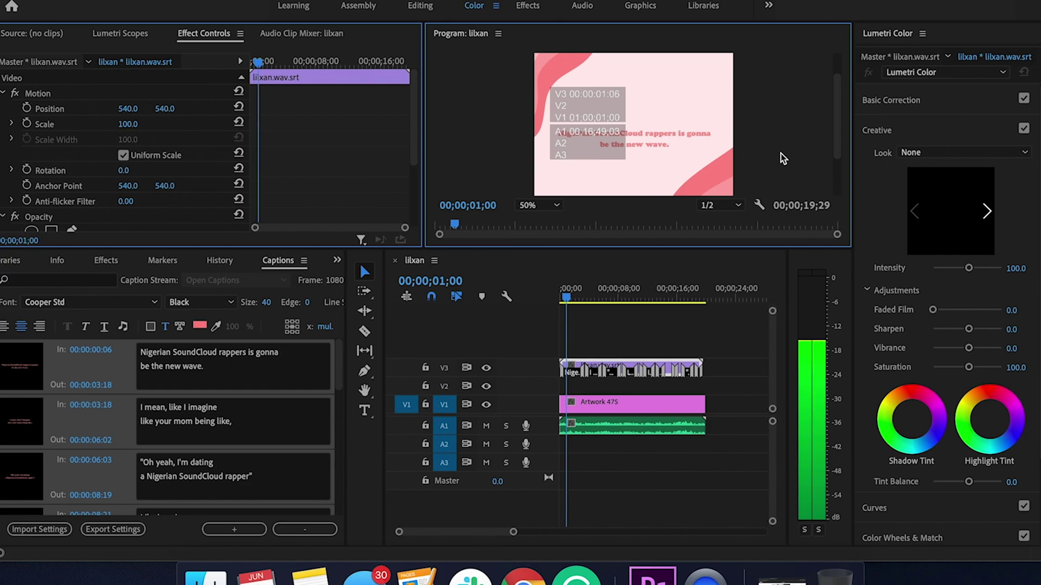
pyautogui.moveTo(251, 248); pyautogui.dragTo(250, 137)
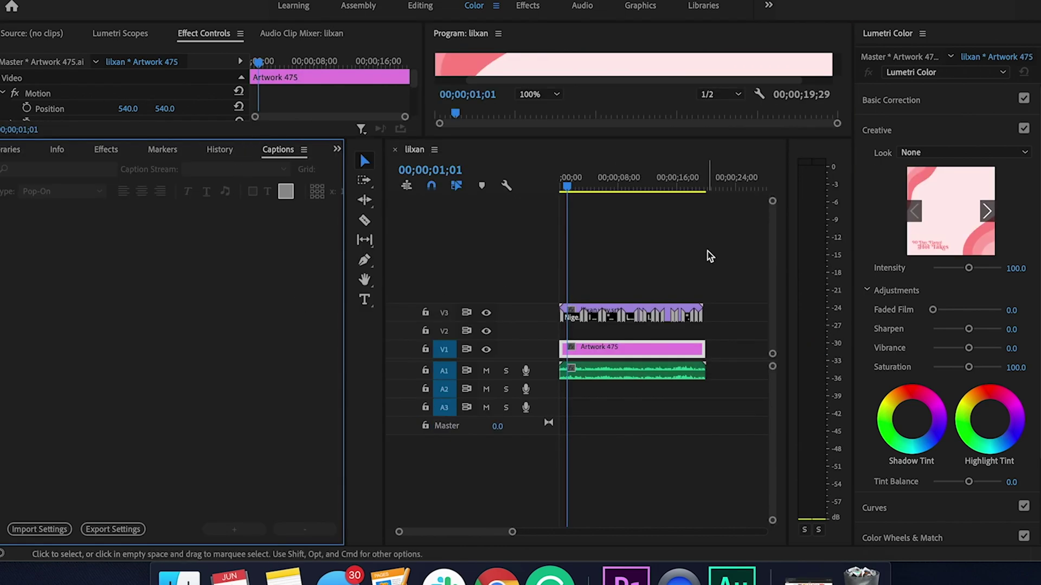
pyautogui.click(635, 314)
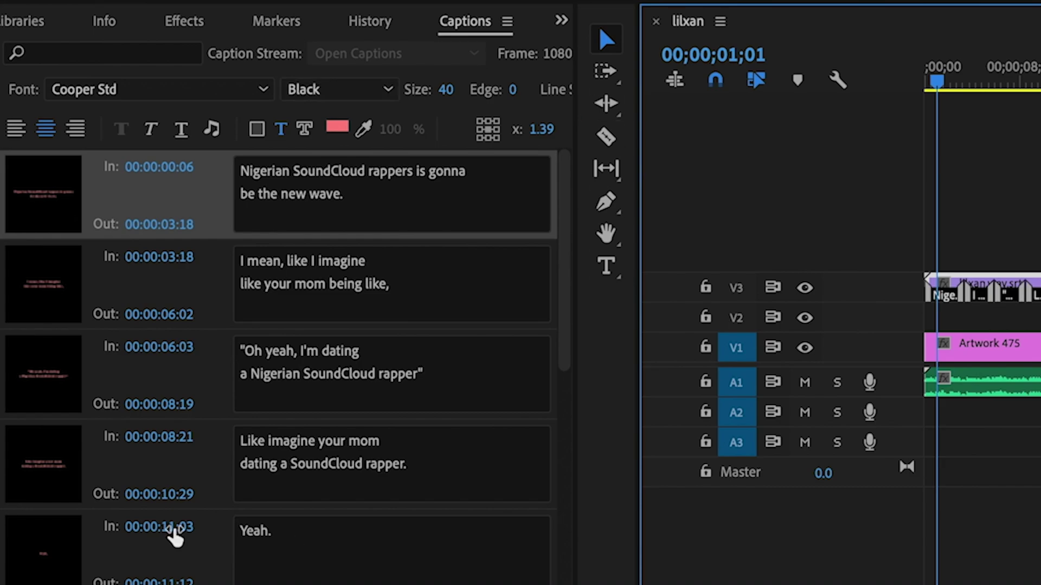
pyautogui.click(187, 225)
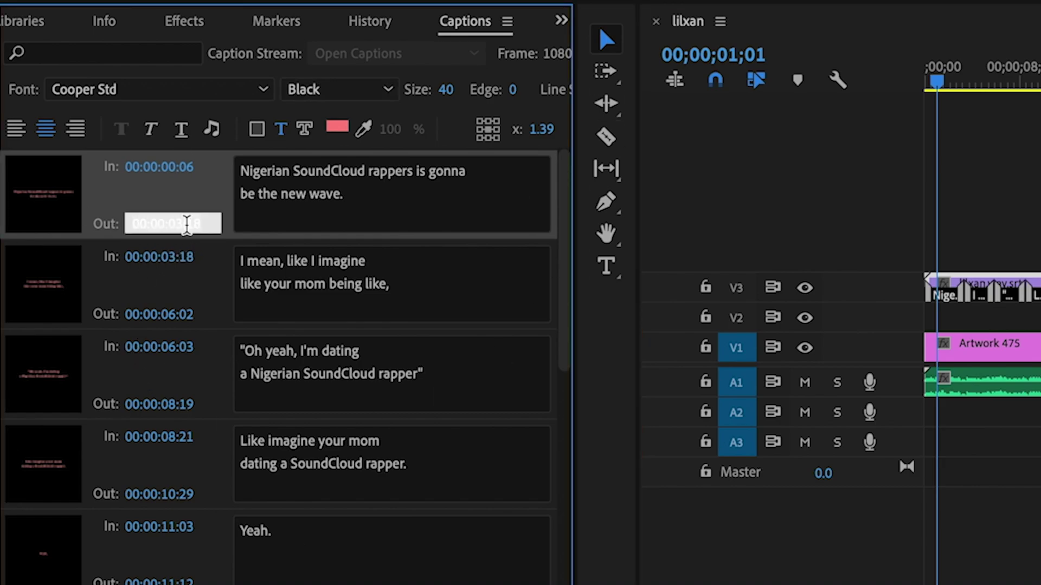
pyautogui.click(208, 223)
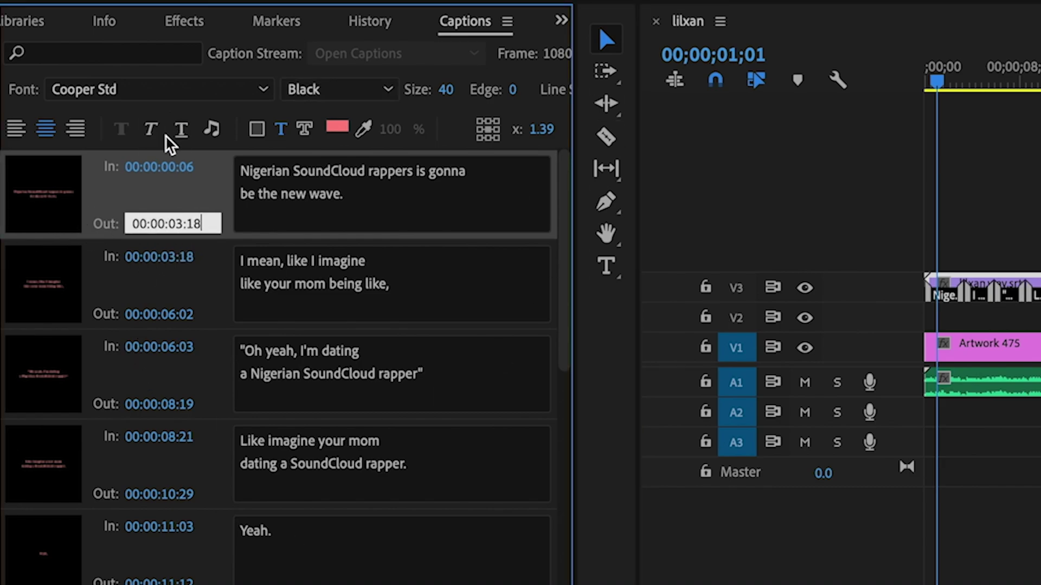
pyautogui.click(174, 255)
pyautogui.click(320, 237)
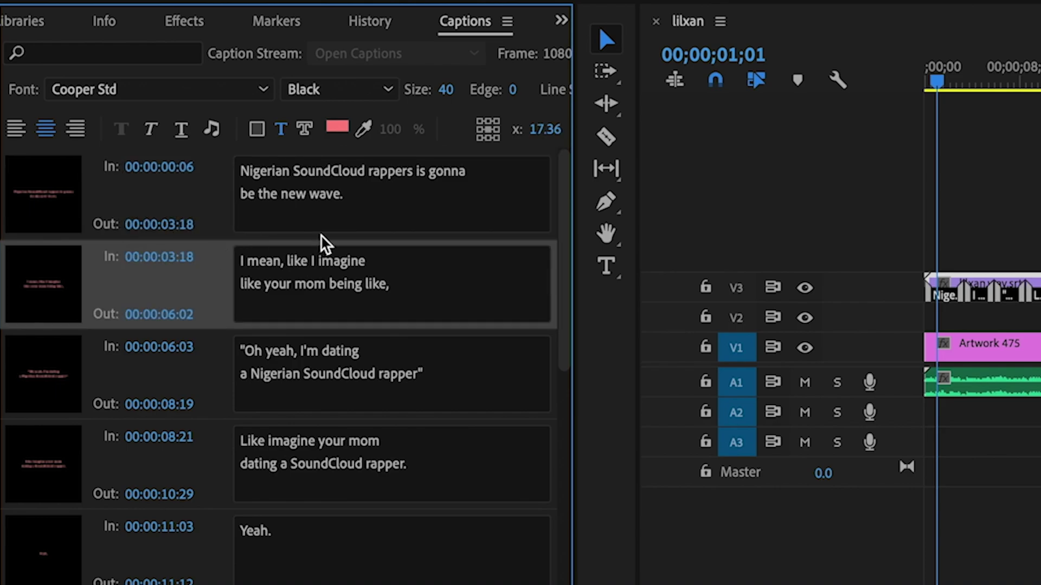
pyautogui.scroll(-5, 210, 526)
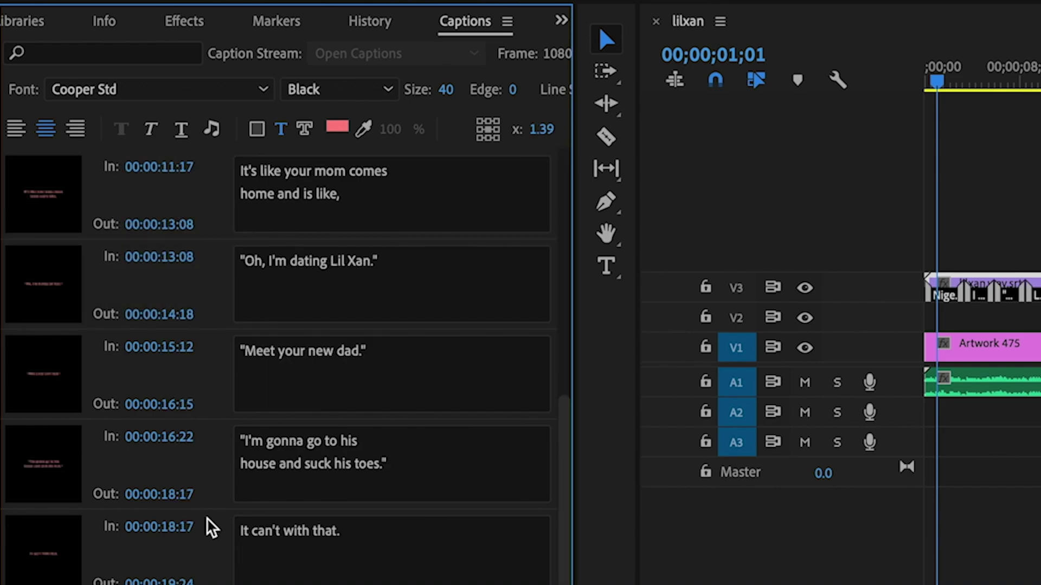
pyautogui.scroll(5, 219, 338)
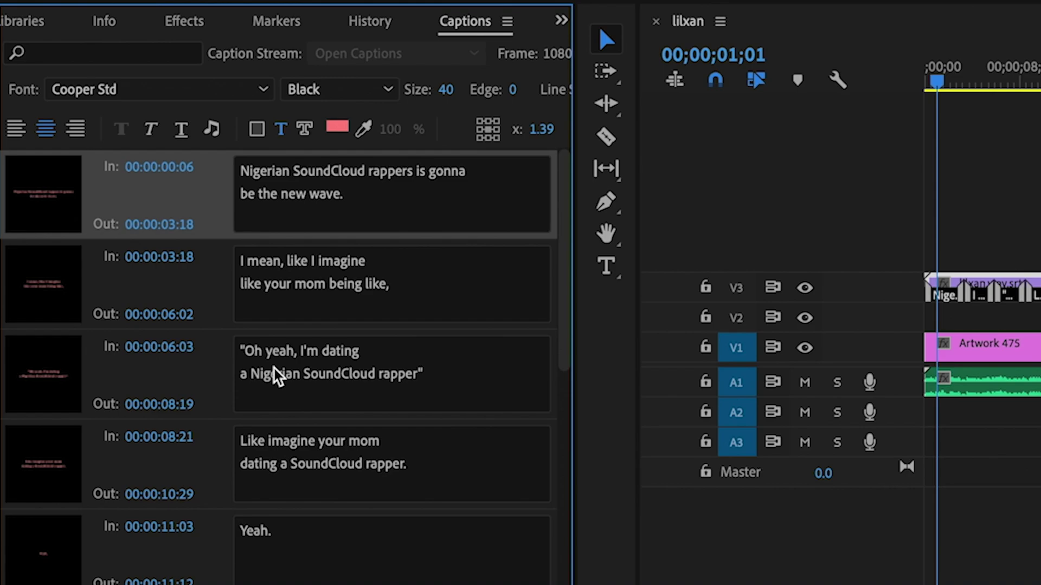
pyautogui.scroll(-5, 277, 375)
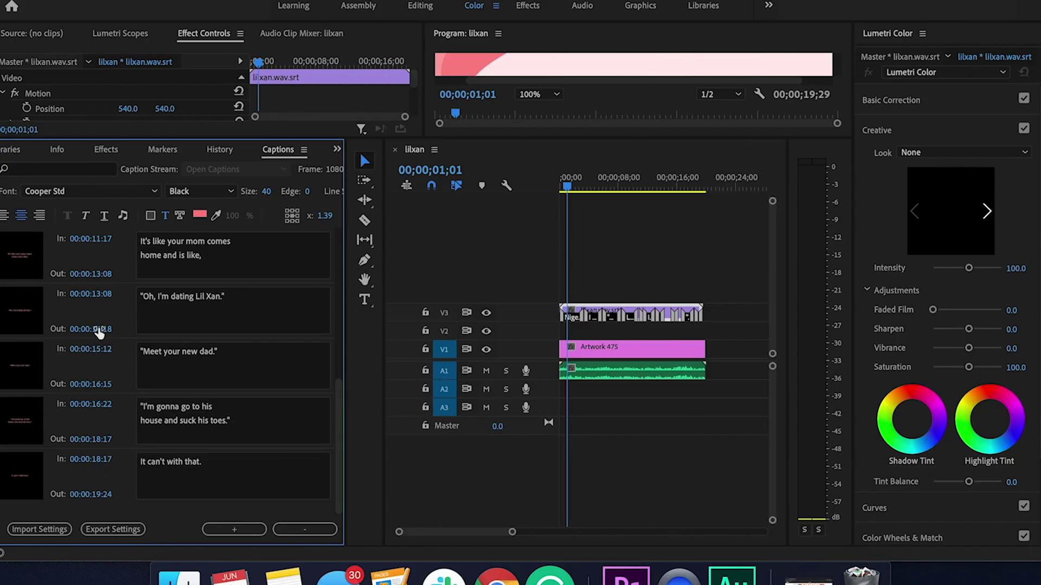
pyautogui.click(180, 311)
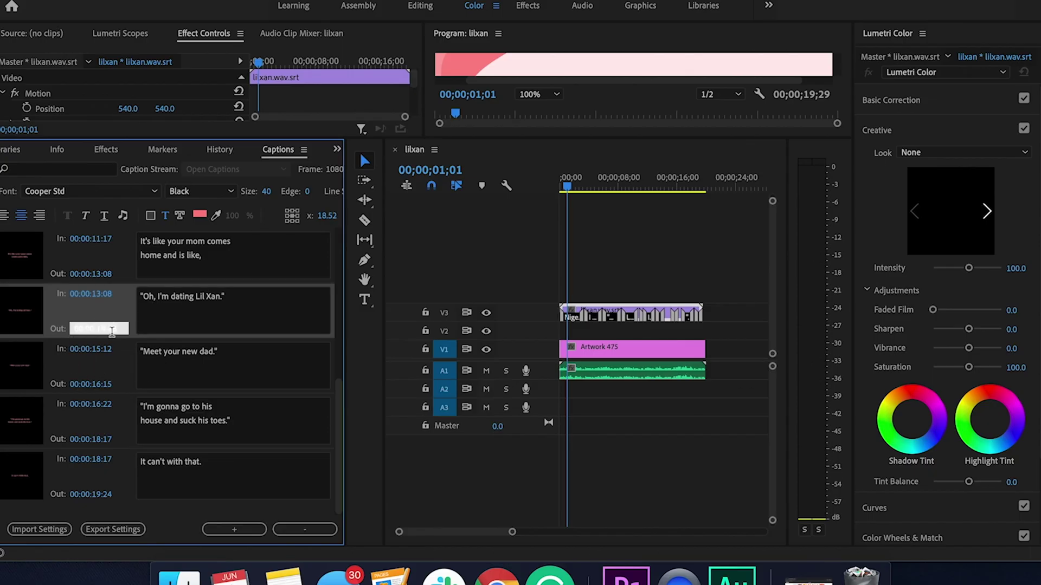
pyautogui.click(647, 311)
pyautogui.scroll(2, 648, 312)
pyautogui.scroll(5, 647, 311)
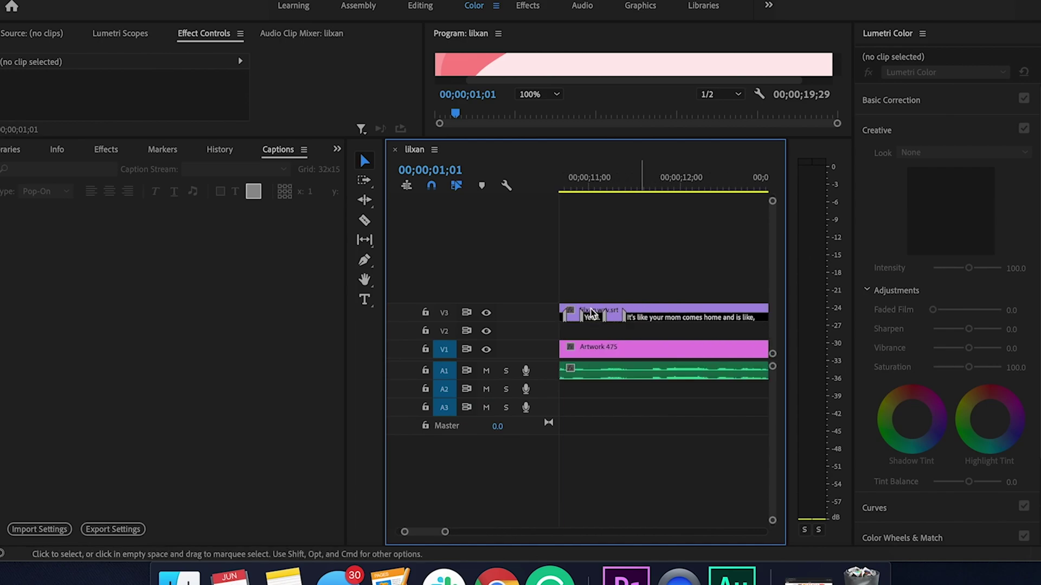
pyautogui.moveTo(234, 253); pyautogui.dragTo(65, 250)
pyautogui.scroll(3, 374, 390)
pyautogui.hscroll(-3, 353, 374)
pyautogui.hscroll(-1, 193, 395)
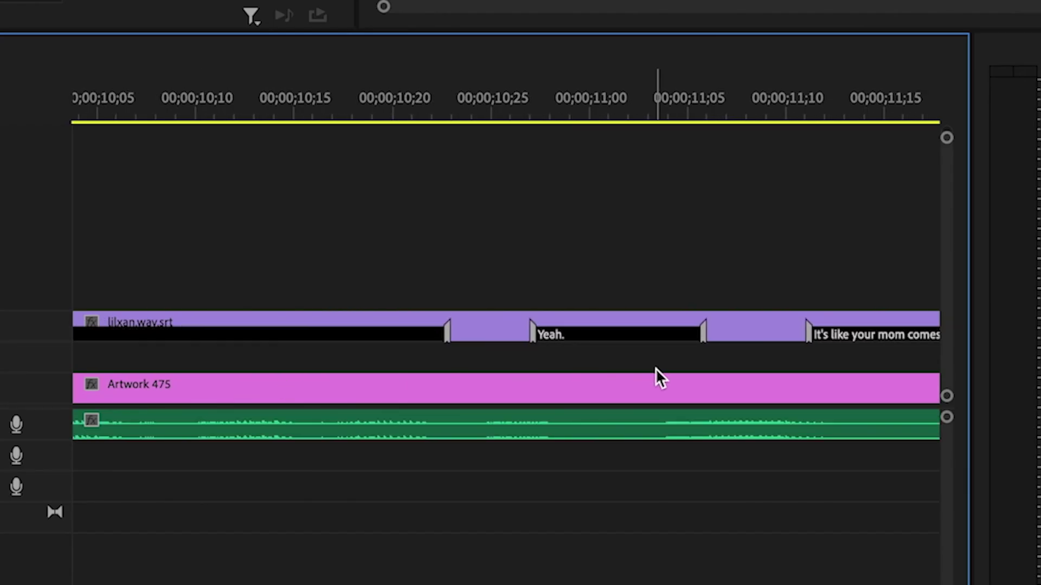
pyautogui.hotkey('ctrl', 'a')
pyautogui.press('\\')
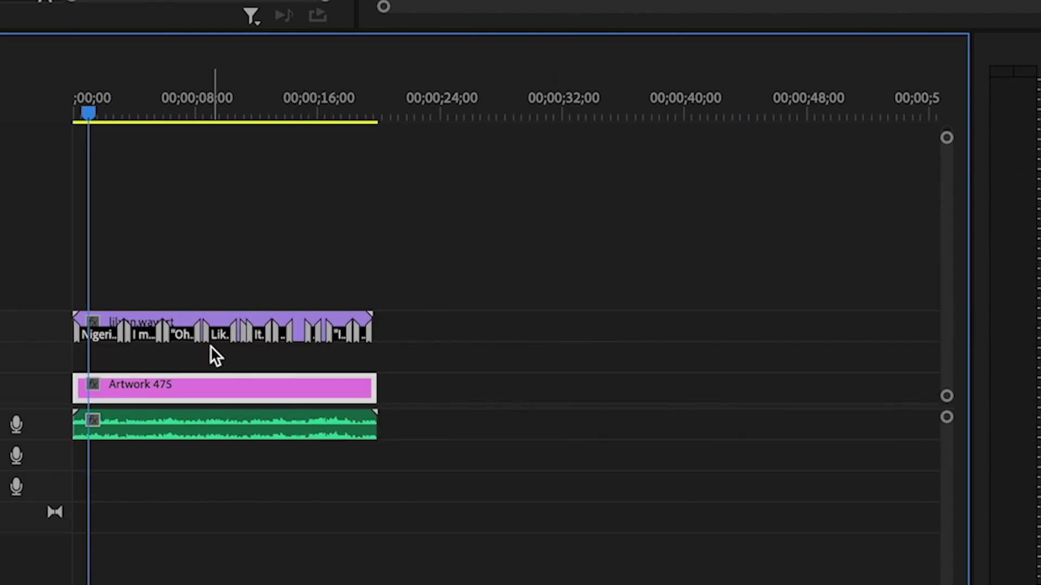
pyautogui.scroll(4, 211, 347)
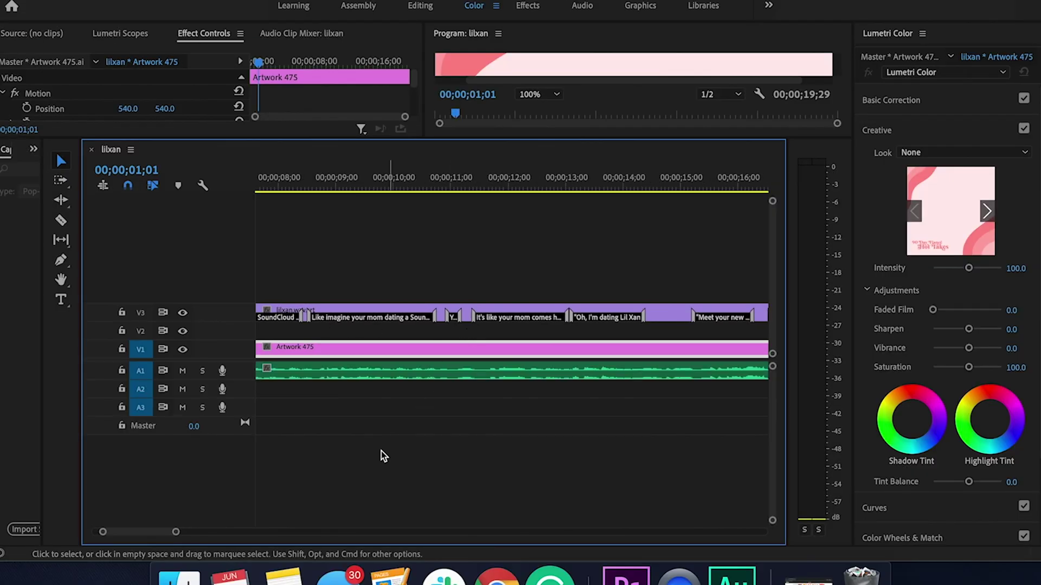
pyautogui.scroll(-4, 297, 329)
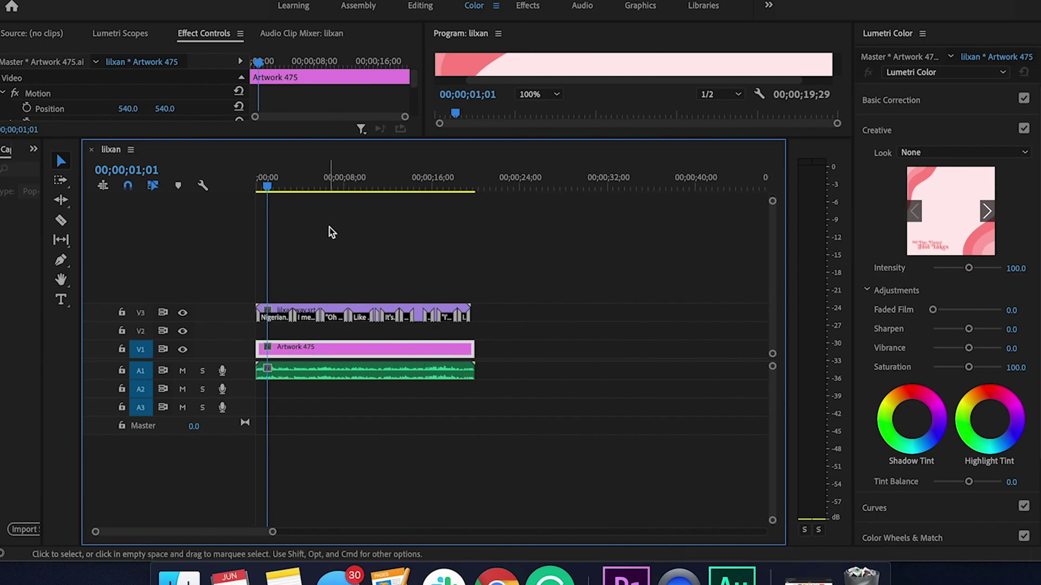
pyautogui.scroll(5, 287, 374)
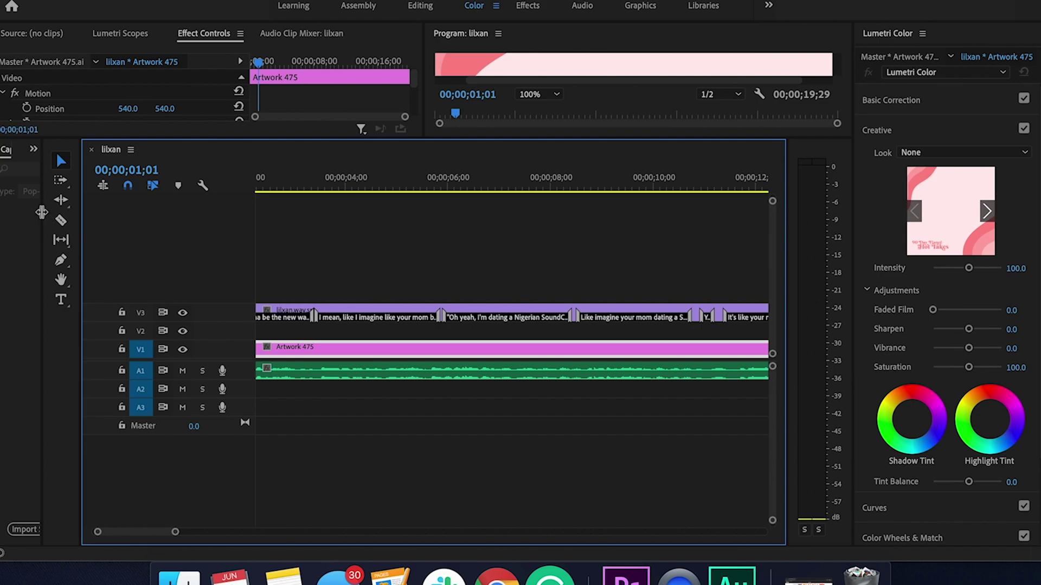
pyautogui.moveTo(41, 213); pyautogui.dragTo(283, 212)
# - Preview the captioned lilxan sequence at its start and end, then bring up its Export Settings
pyautogui.click(551, 309)
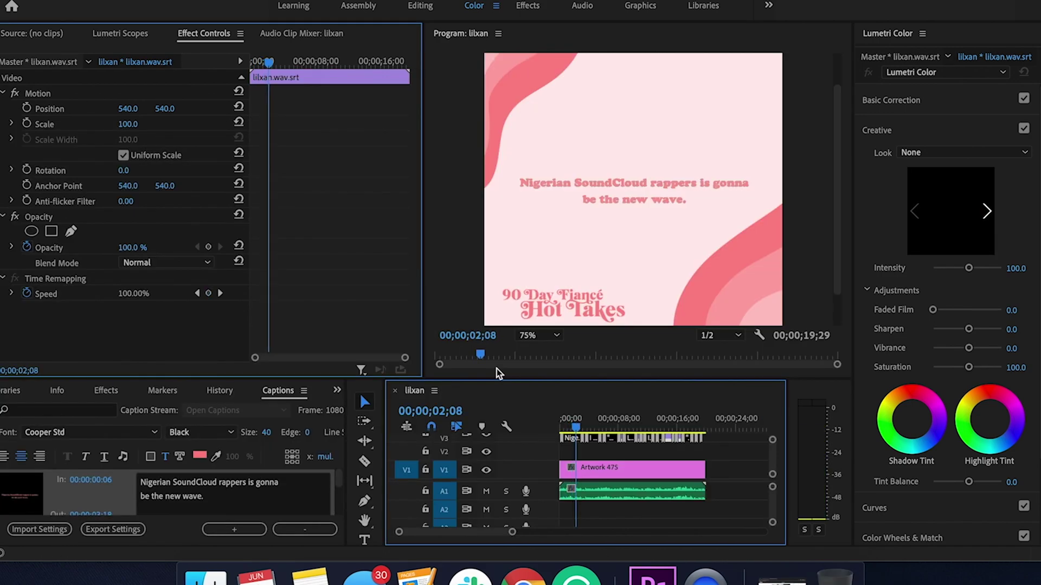
pyautogui.press('Home')
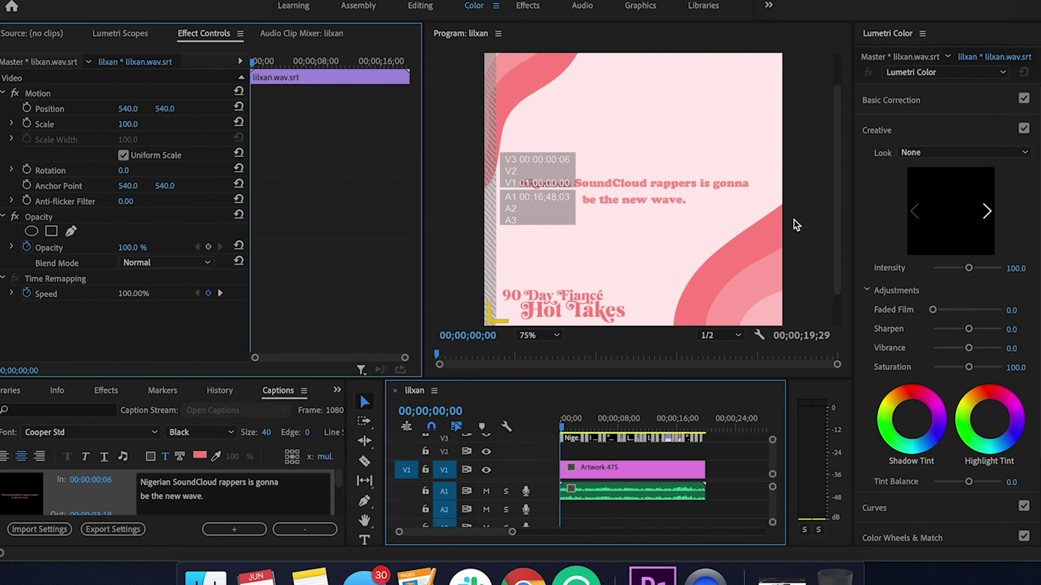
pyautogui.press('End')
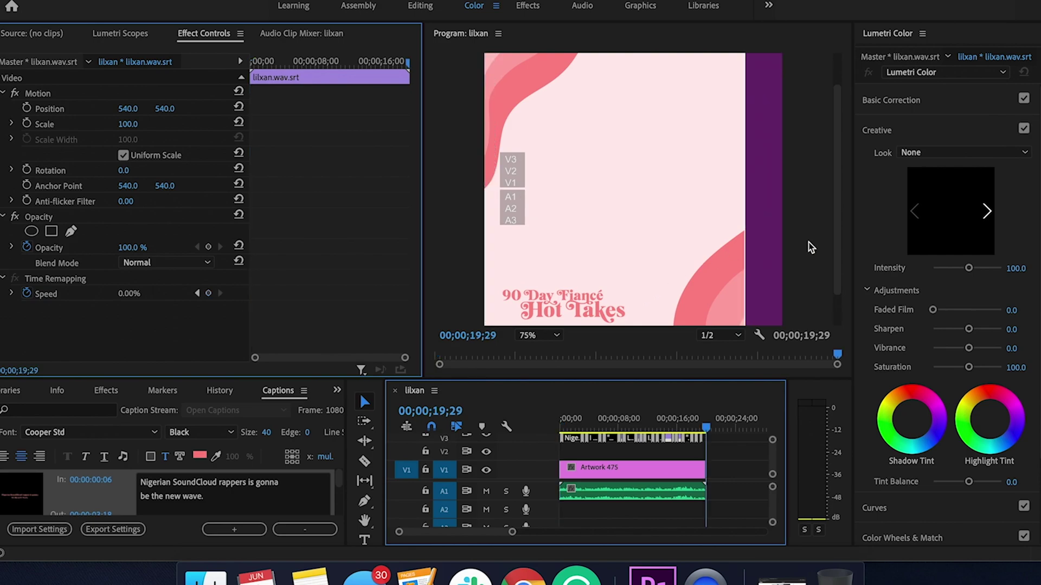
pyautogui.click(807, 248)
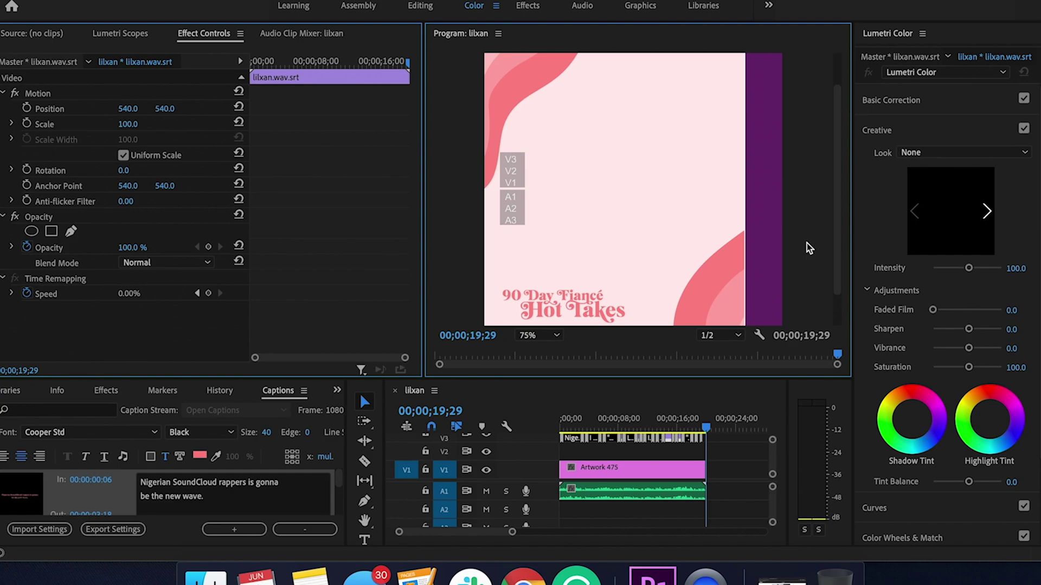
pyautogui.press('super+m')
pyautogui.click(754, 58)
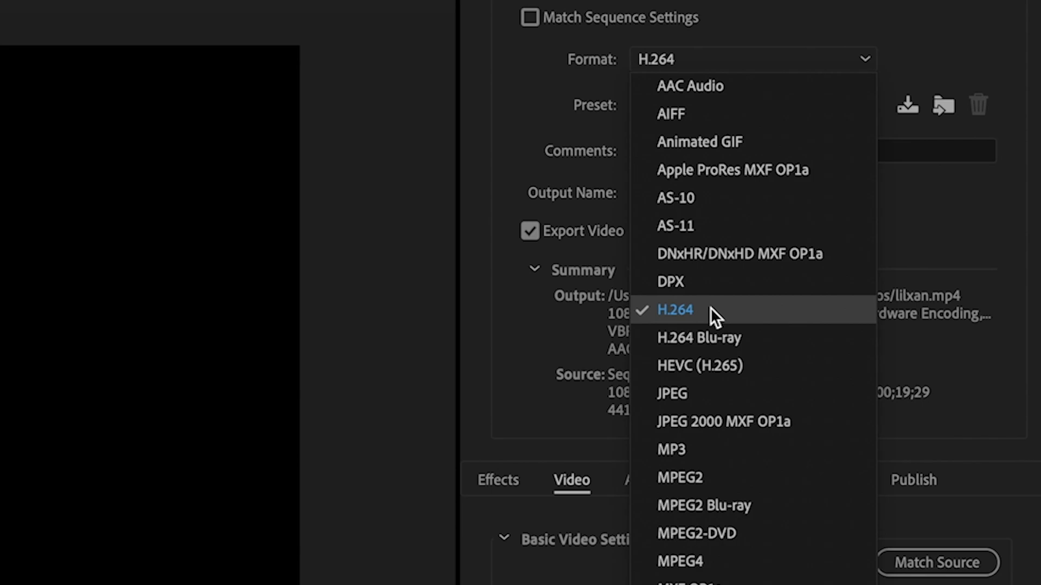
# - Keep H.264 with the Match Source - High bitrate preset and enable Render at Maximum Depth
pyautogui.click(710, 307)
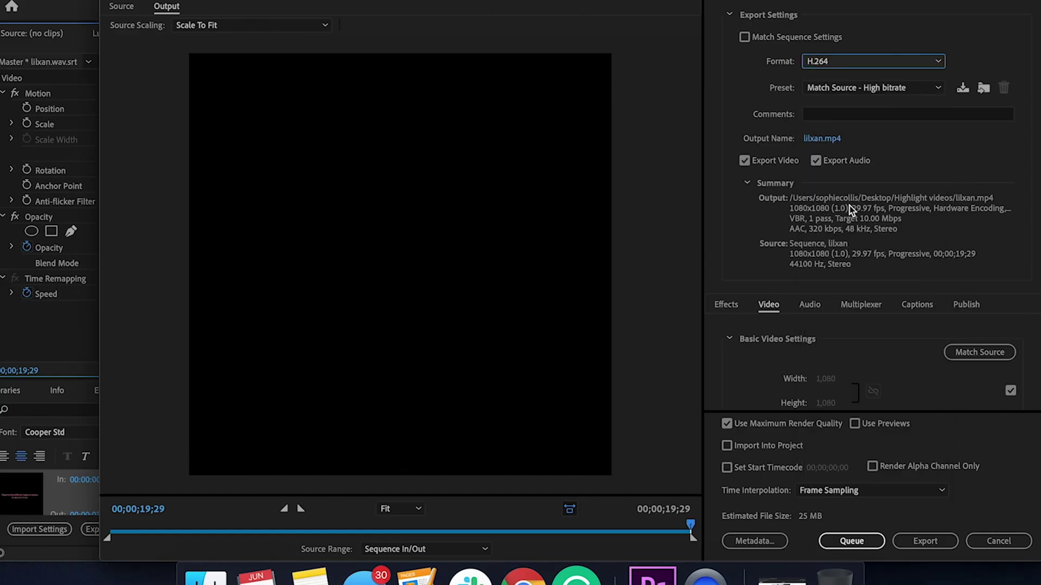
pyautogui.click(888, 88)
pyautogui.click(864, 99)
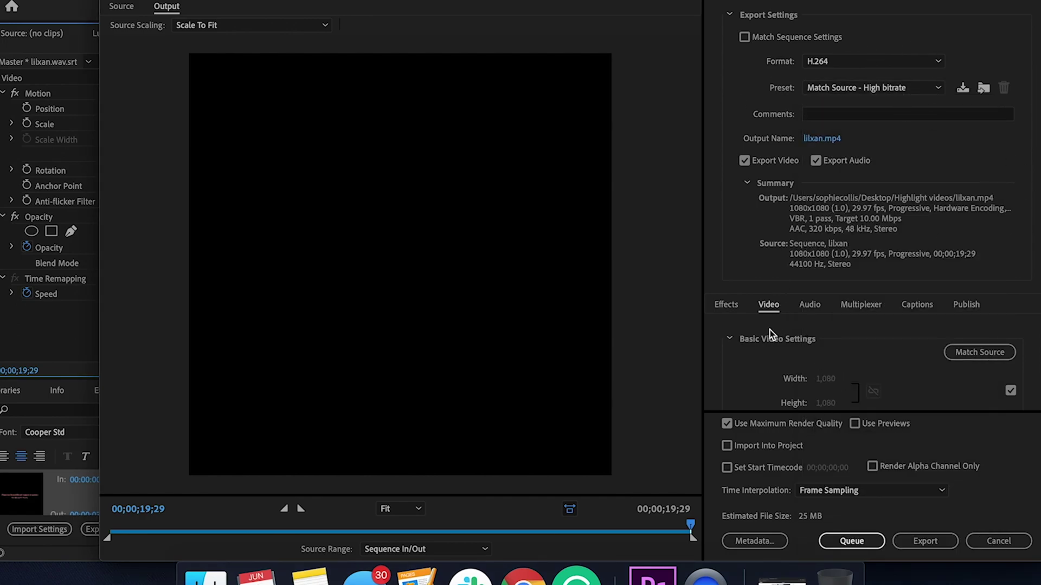
pyautogui.scroll(-5, 790, 406)
pyautogui.scroll(-2, 791, 413)
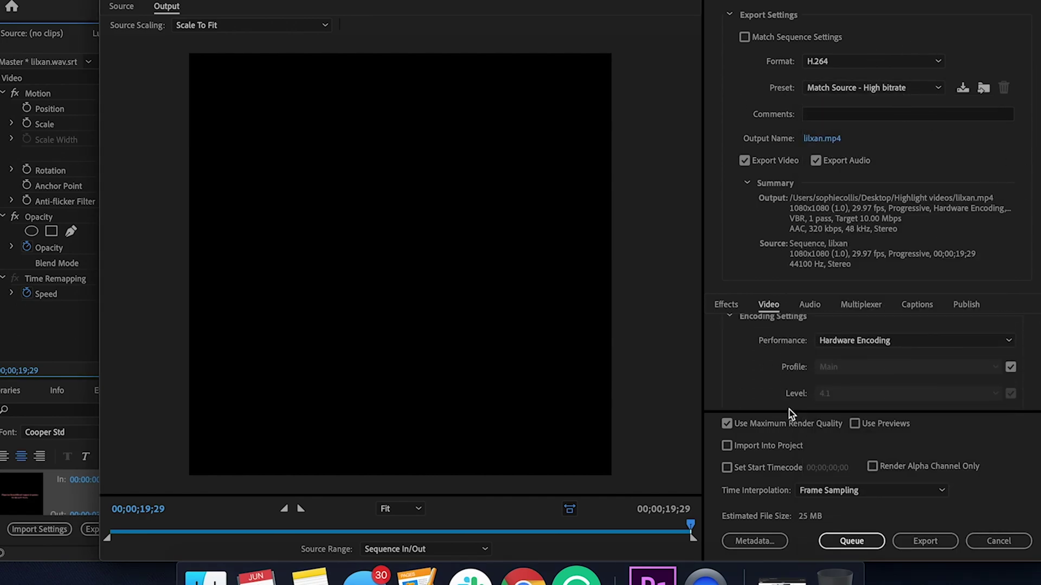
pyautogui.scroll(3, 790, 401)
pyautogui.click(735, 393)
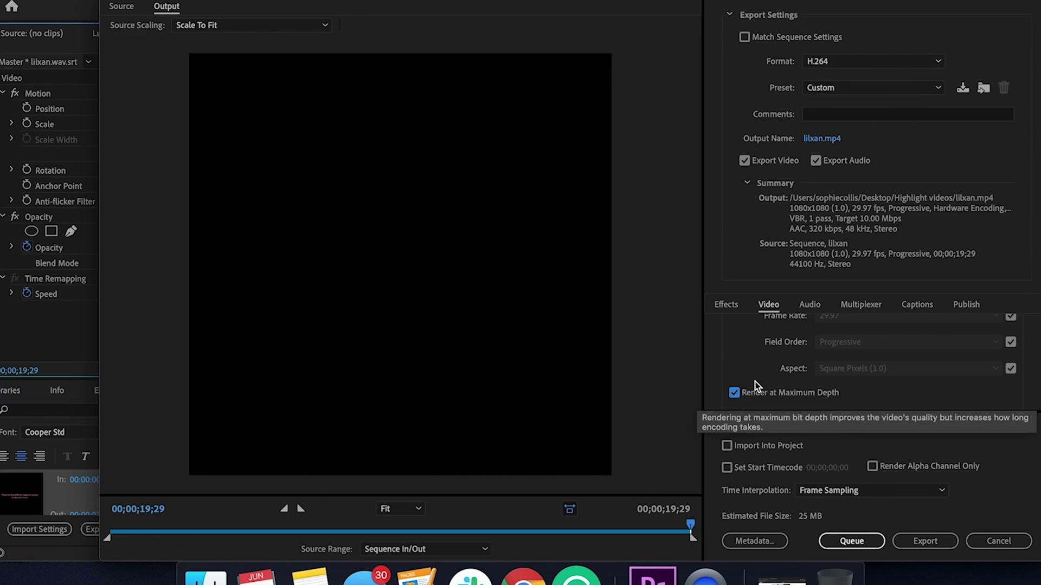
# - Set the Captions export option to Burn Captions Into Video
pyautogui.click(813, 306)
pyautogui.click(860, 307)
pyautogui.click(917, 307)
pyautogui.click(720, 364)
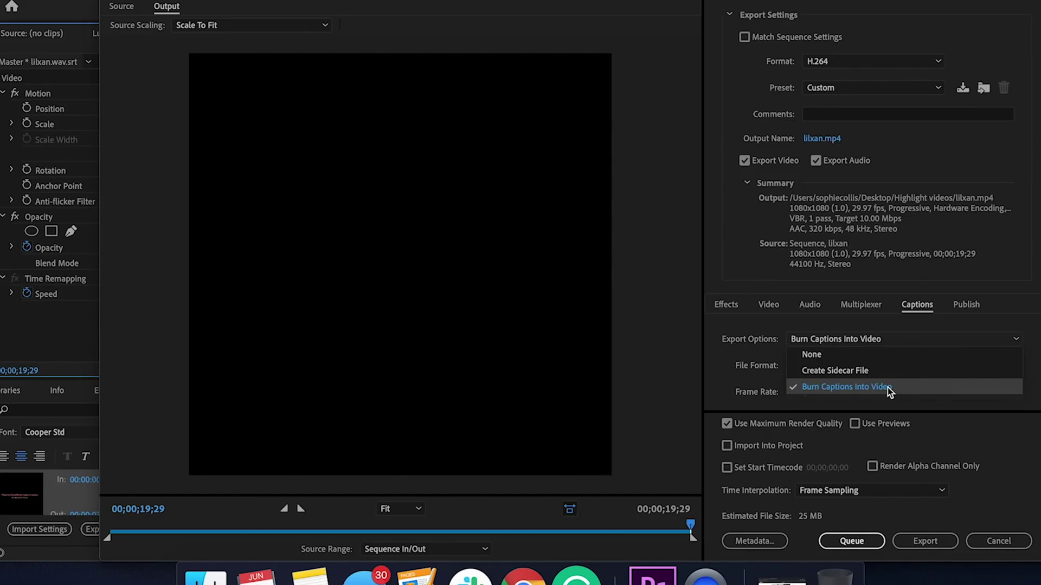
pyautogui.click(887, 388)
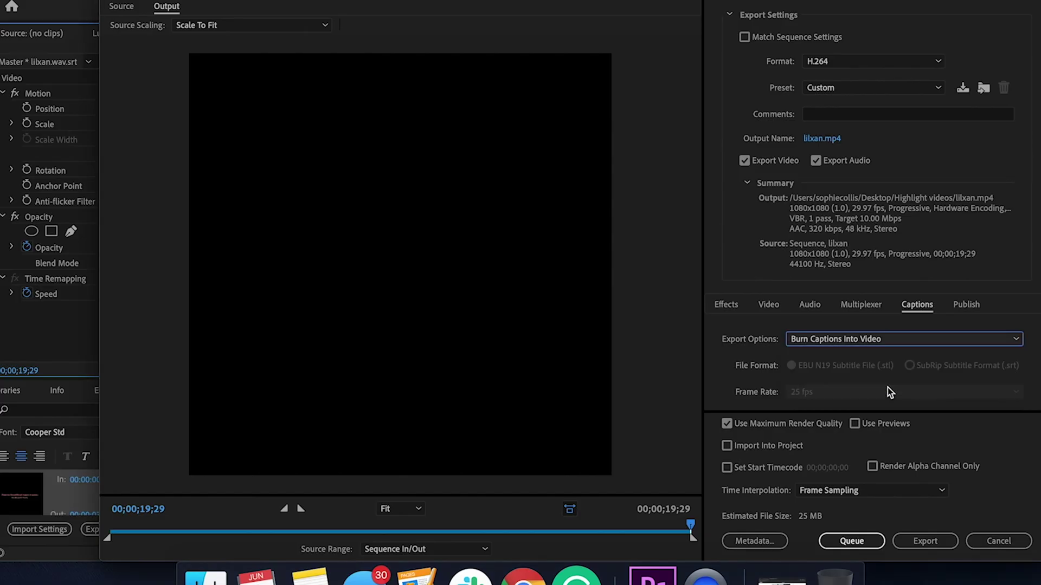